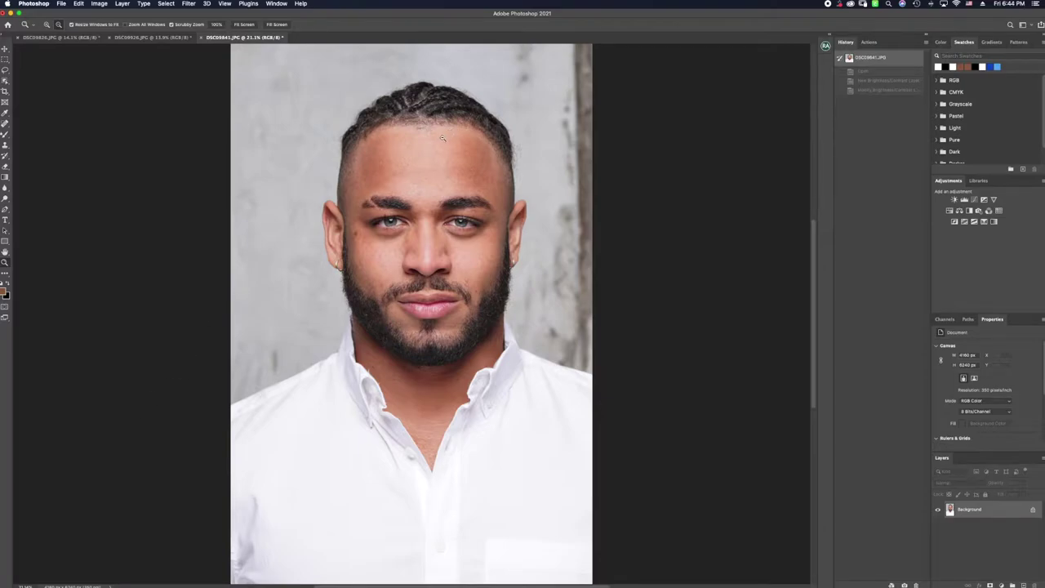
Remove the small blemishes along the centre of the hairline on the forehead with the Spot Healing Brush.
drag(452, 134, 466, 127)
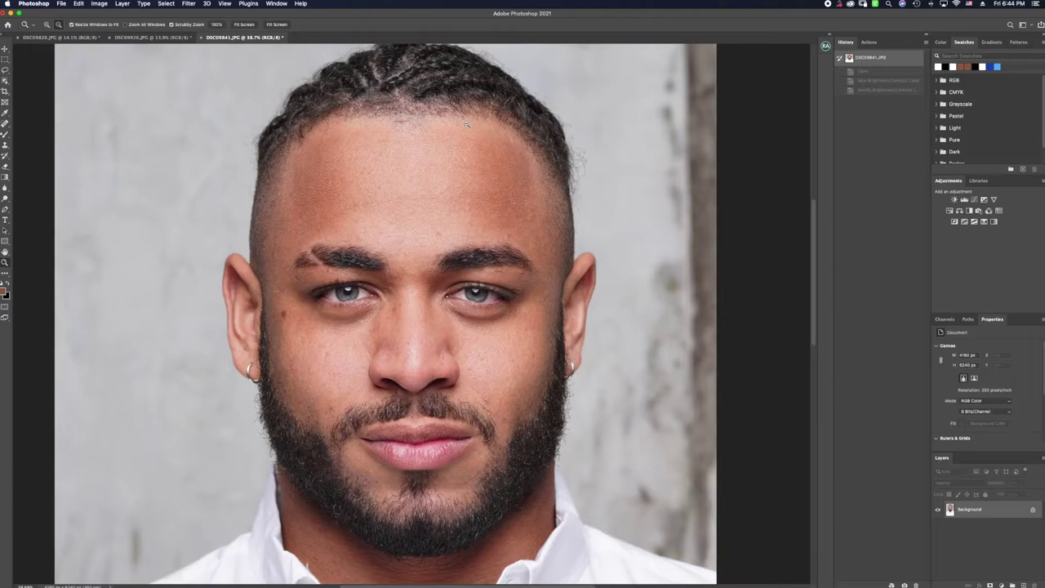
scroll(465, 128, up, 2)
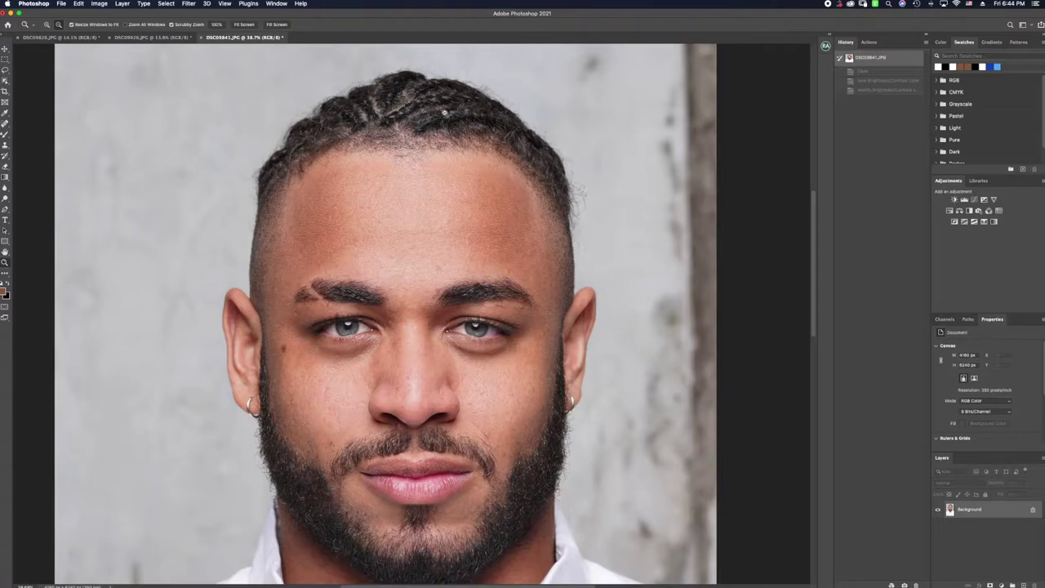
scroll(505, 279, down, 2)
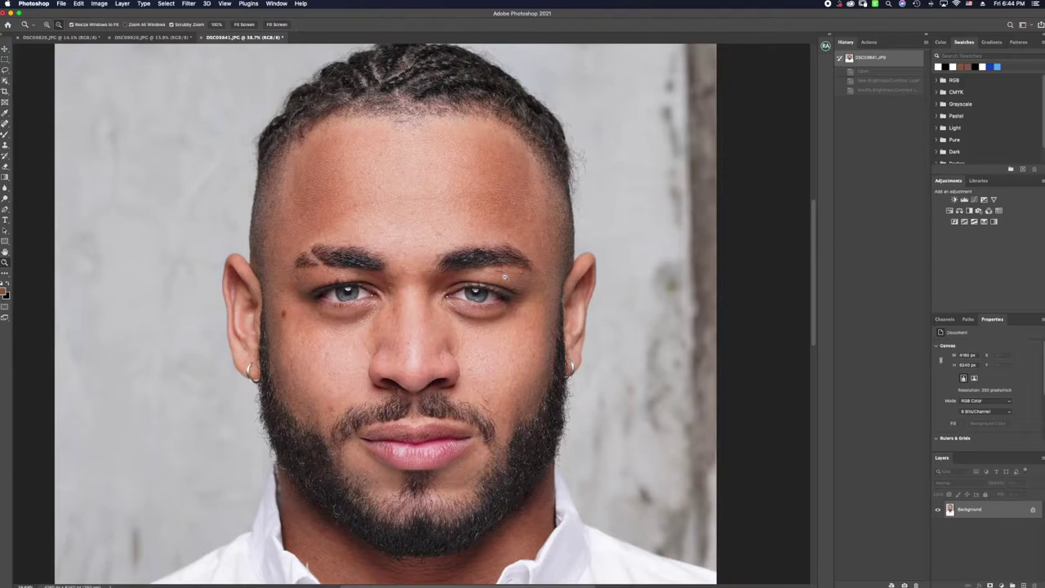
scroll(498, 278, up, 2)
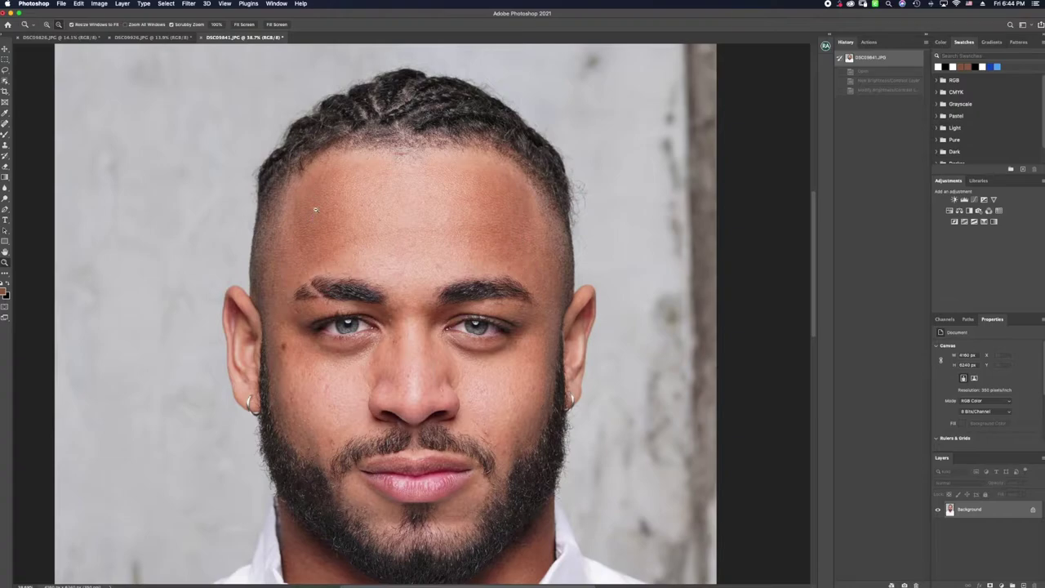
scroll(547, 418, down, 2)
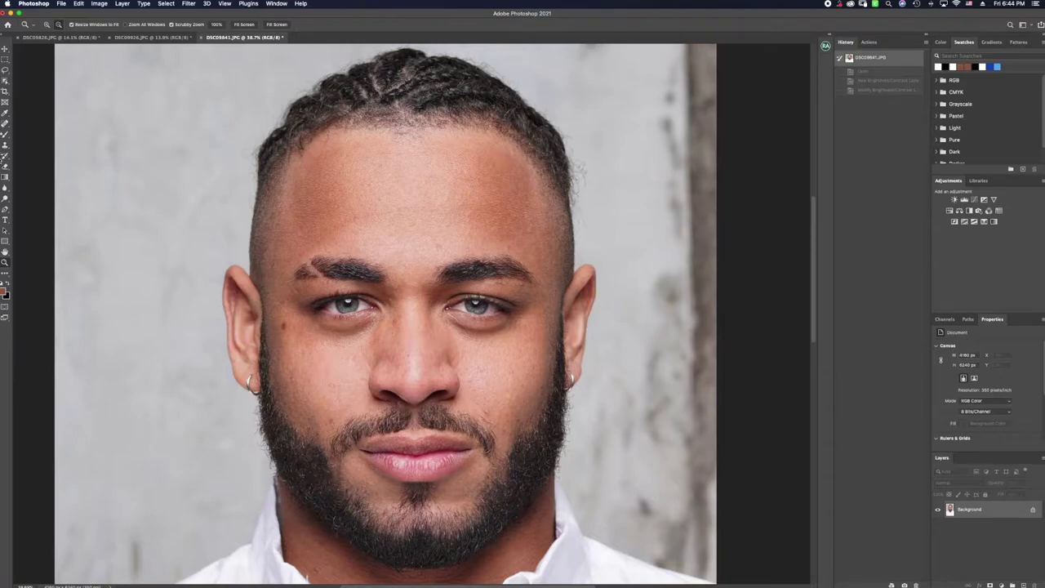
click(6, 124)
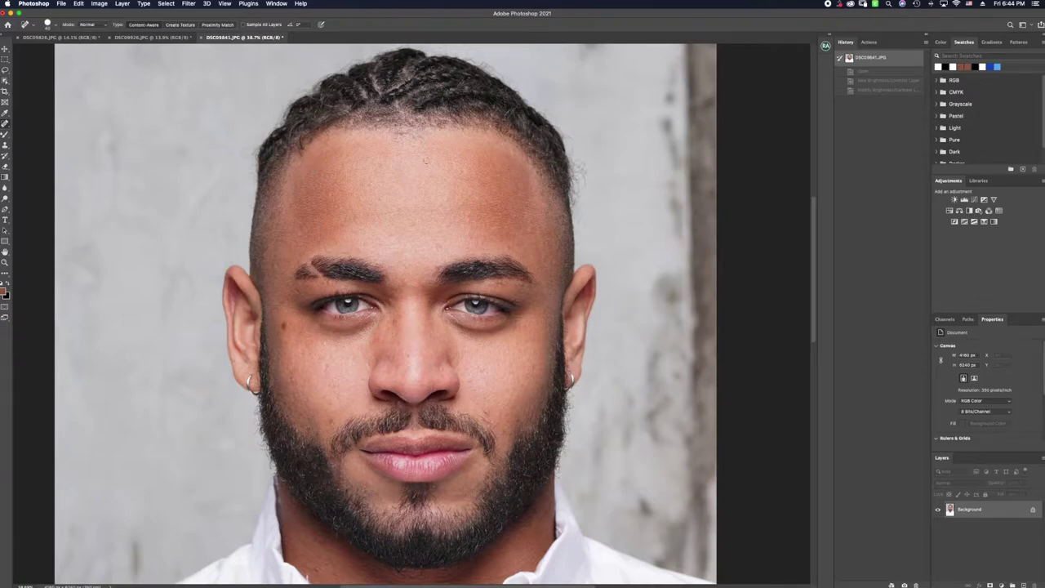
click(419, 144)
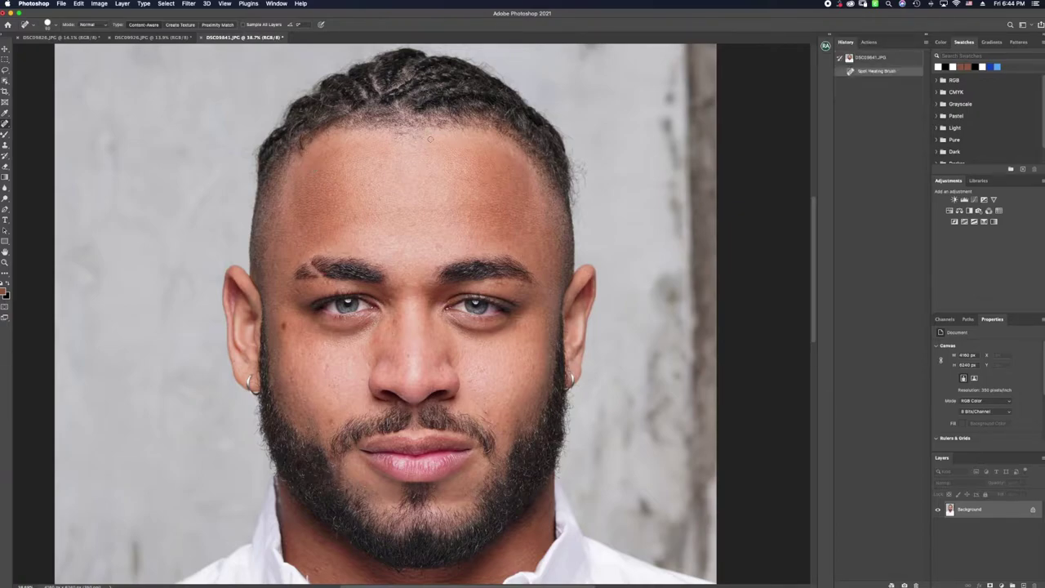
drag(393, 135, 415, 136)
click(408, 143)
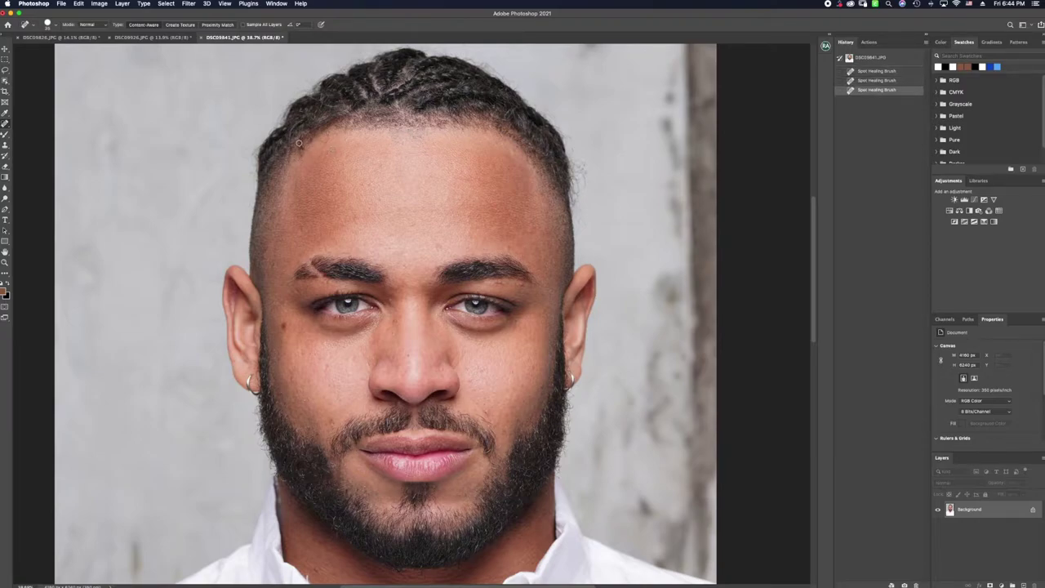
Heal the spots along the hairline at the image-left temple and the remaining marks on the lower forehead.
drag(299, 135, 304, 154)
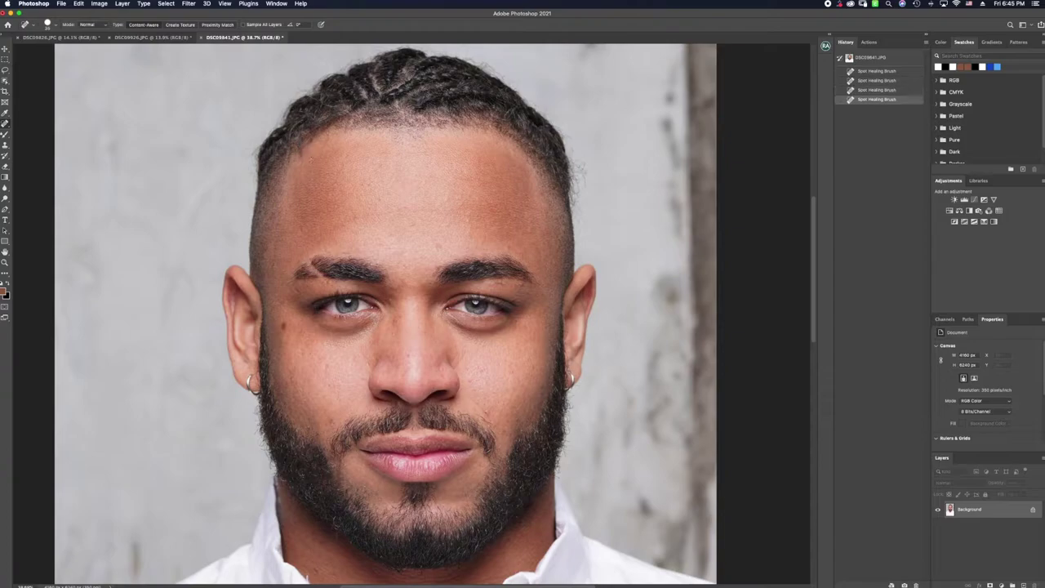
click(312, 155)
click(303, 162)
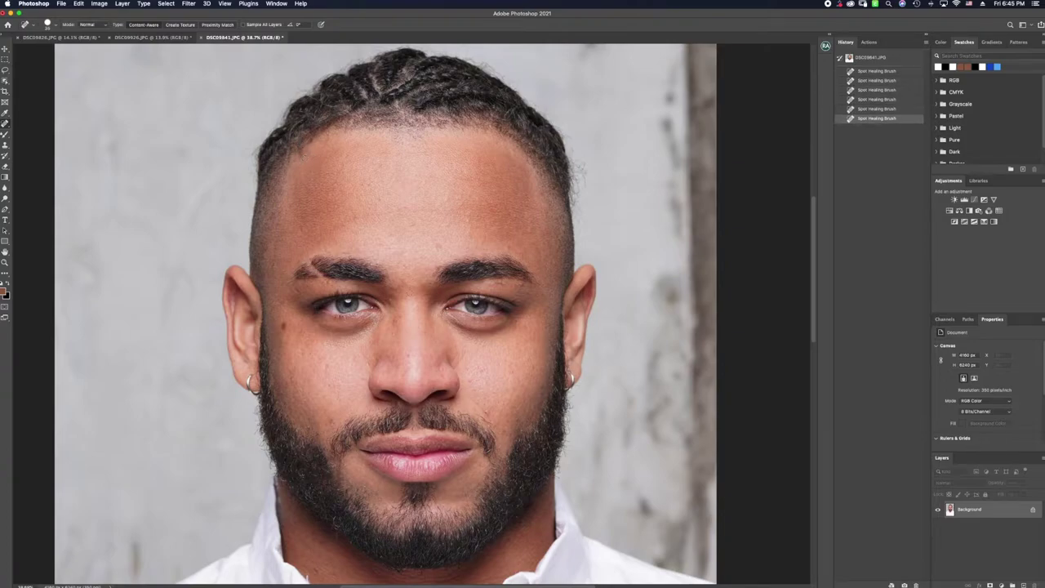
click(356, 218)
click(439, 246)
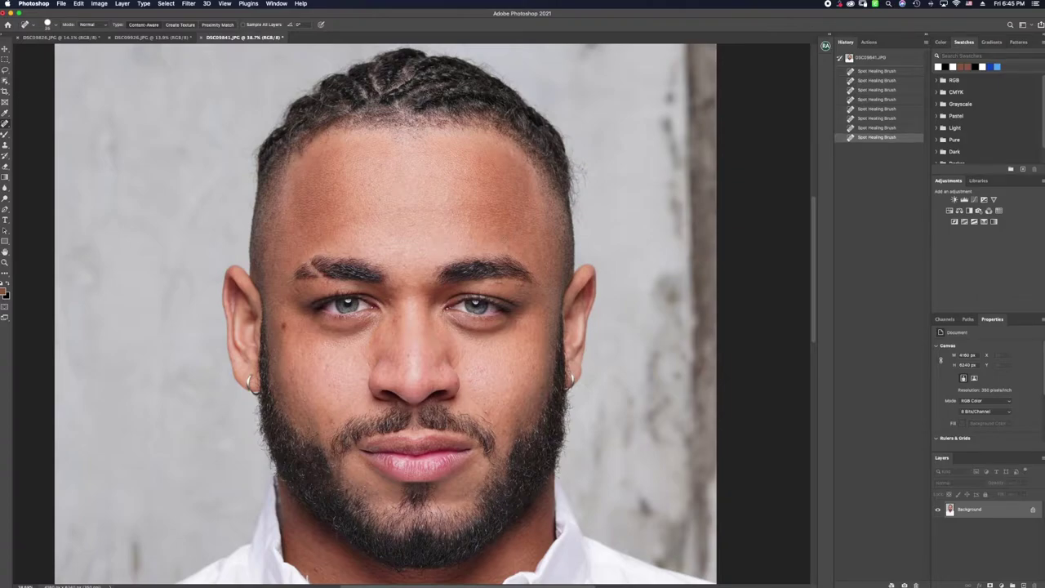
click(509, 247)
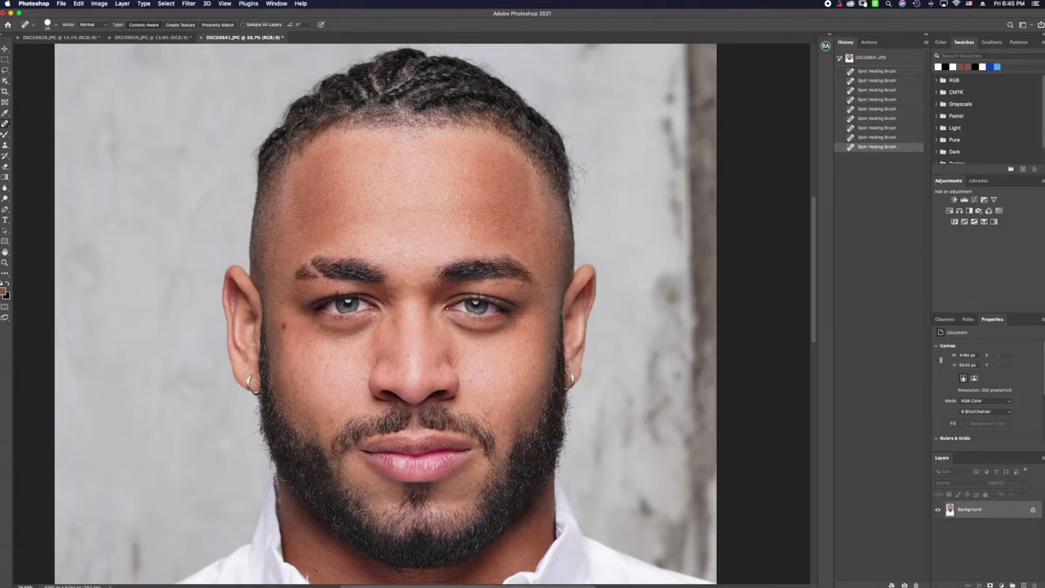
Heal the mole and spots on the image-left cheek, from beside the eye to above the moustache corner.
click(284, 326)
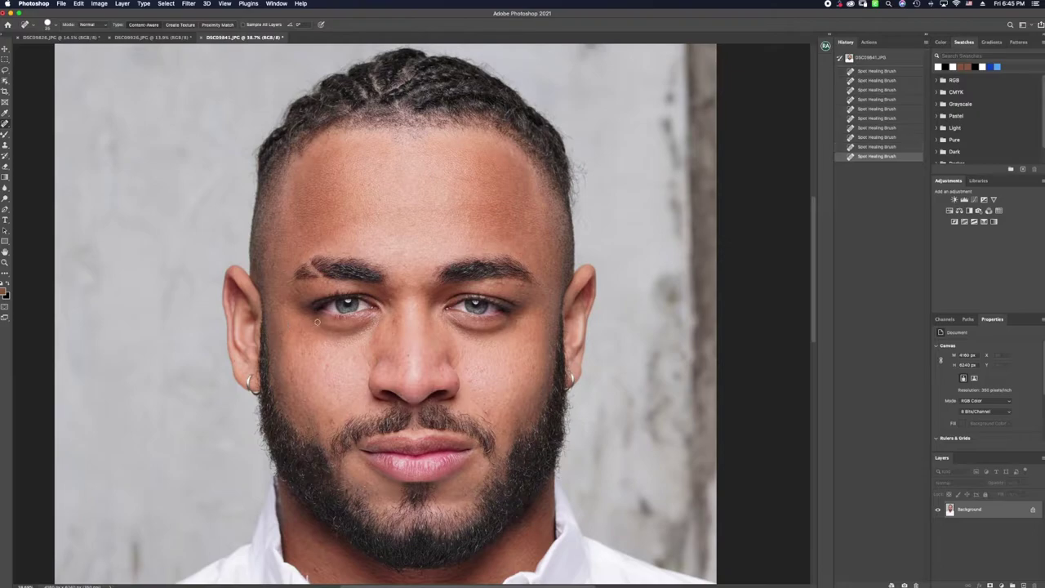
click(298, 291)
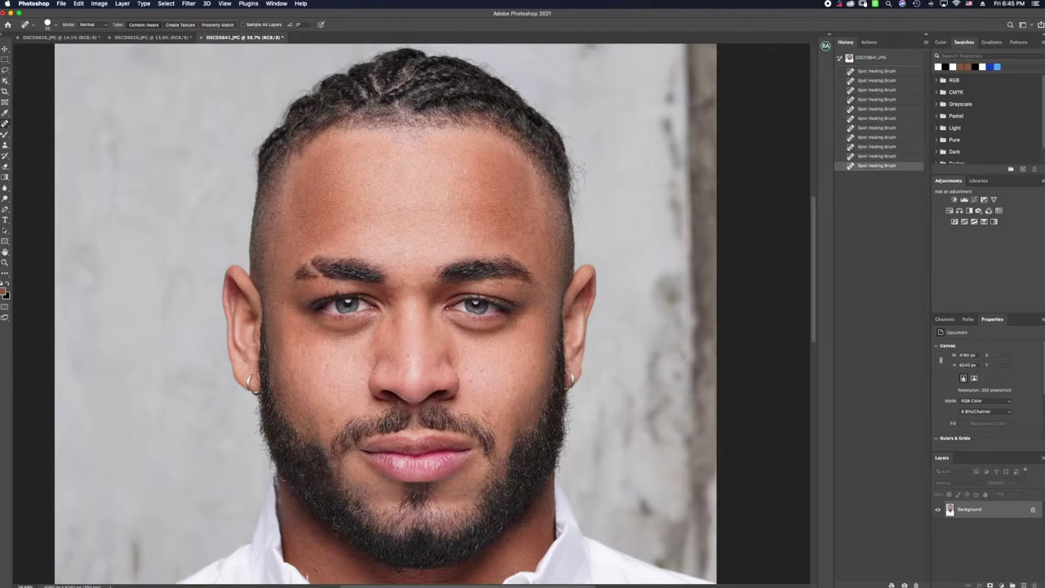
click(324, 369)
click(310, 378)
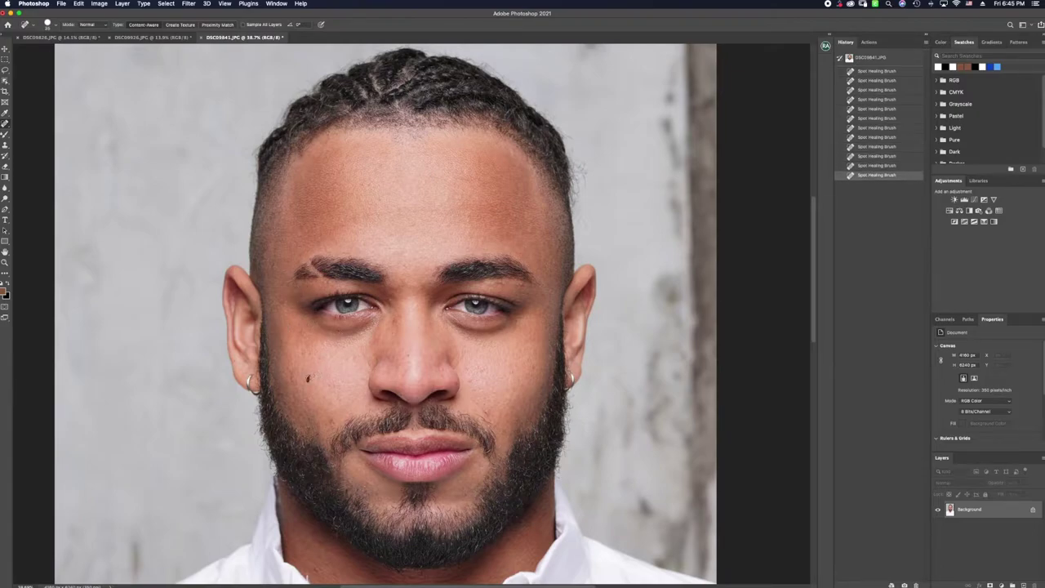
click(330, 419)
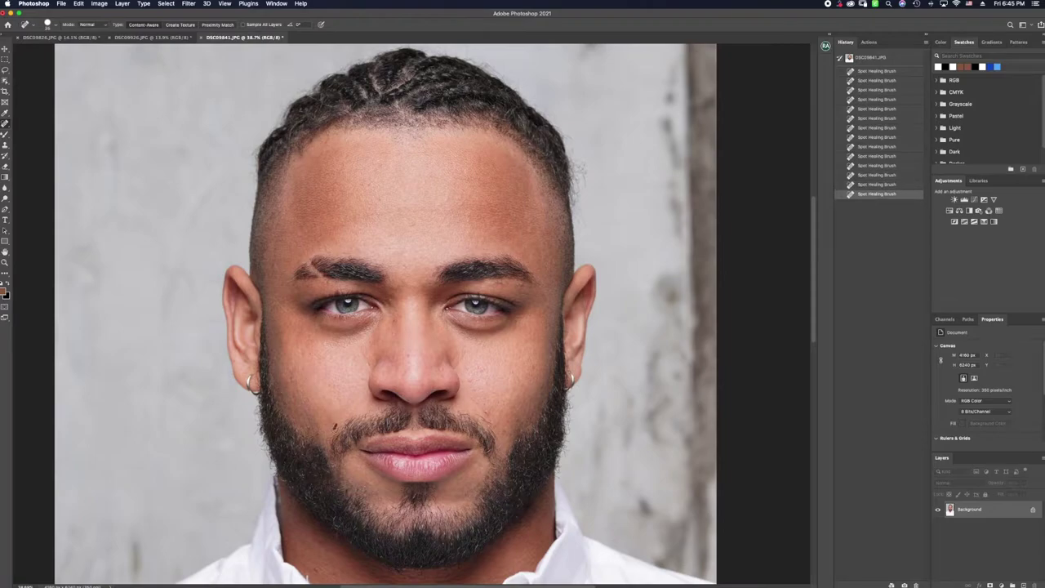
click(337, 426)
click(339, 425)
Heal the blemishes across the image-right cheek, from beside the nose to the edge of the beard.
drag(465, 389, 501, 424)
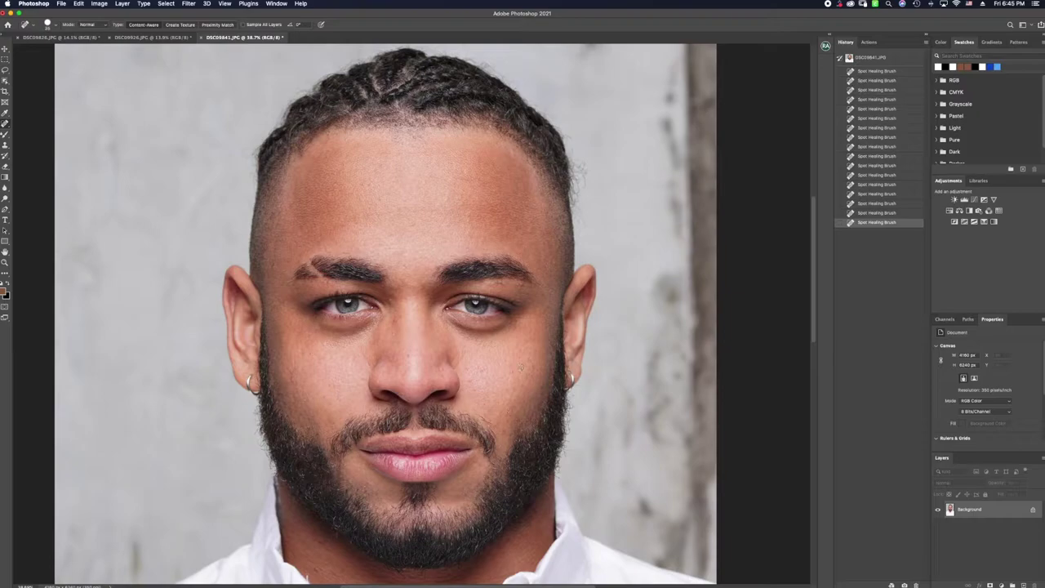
click(519, 419)
click(510, 373)
click(535, 365)
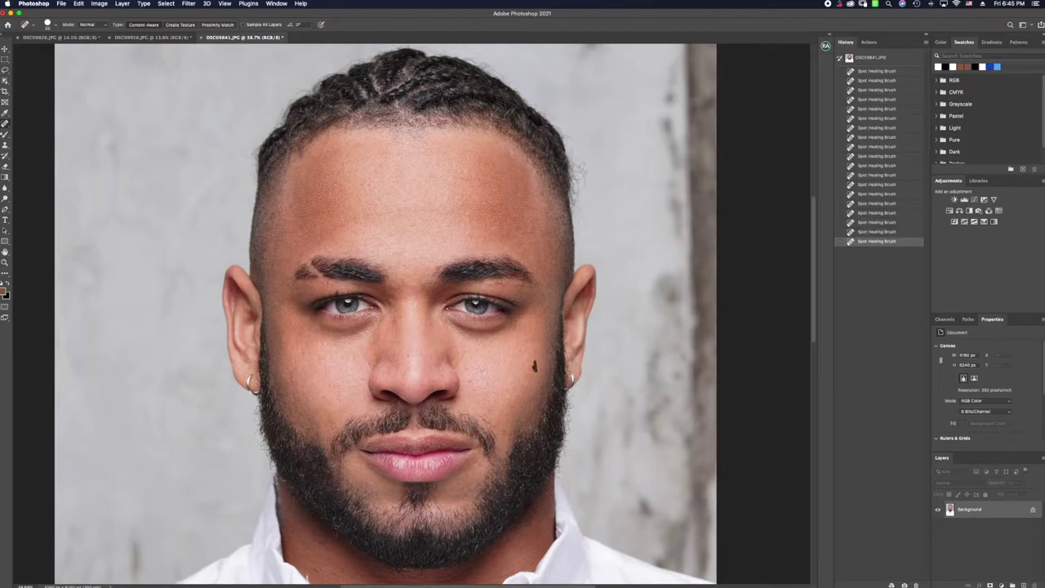
click(521, 359)
click(469, 380)
click(480, 369)
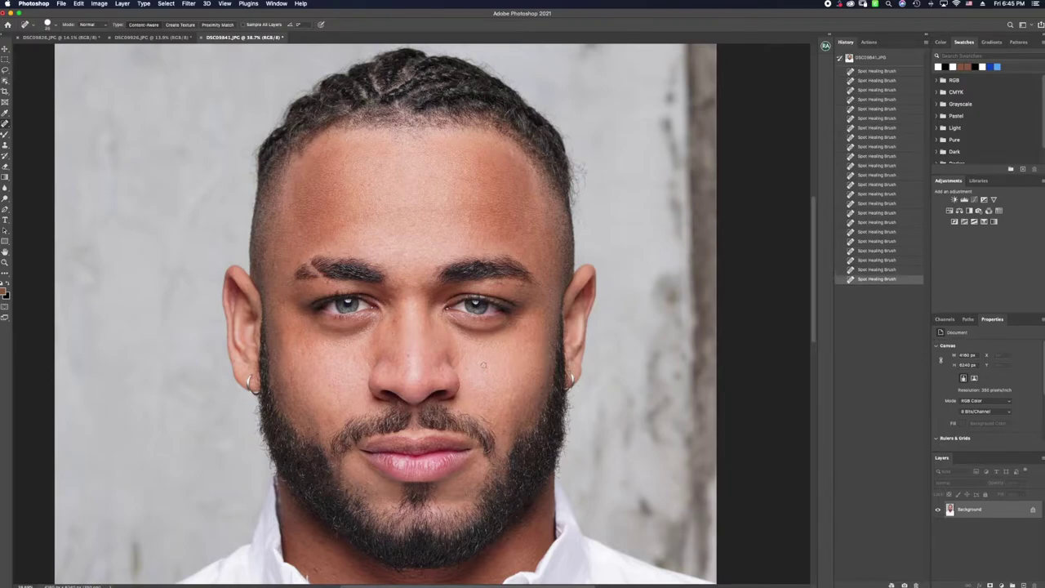
Heal the marks beside the image-left nostril and along the bridge of the nose.
click(370, 366)
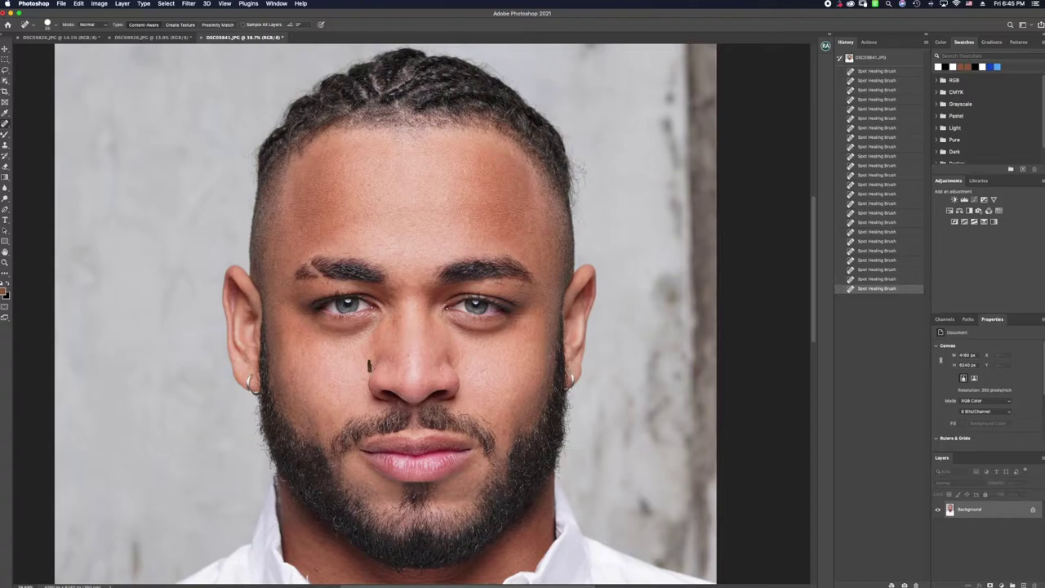
click(362, 378)
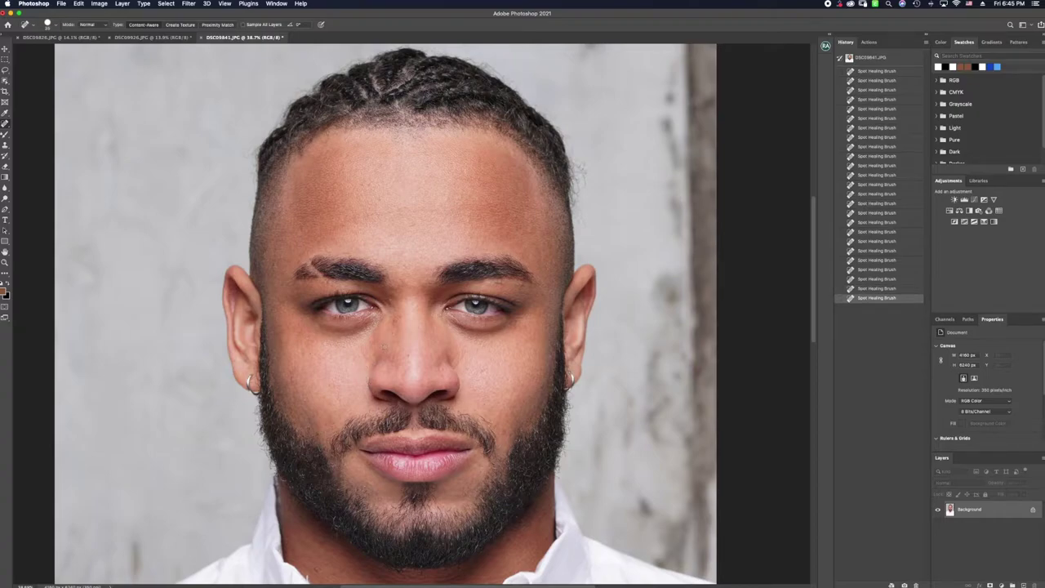
click(395, 324)
click(399, 319)
click(390, 302)
click(390, 299)
click(410, 353)
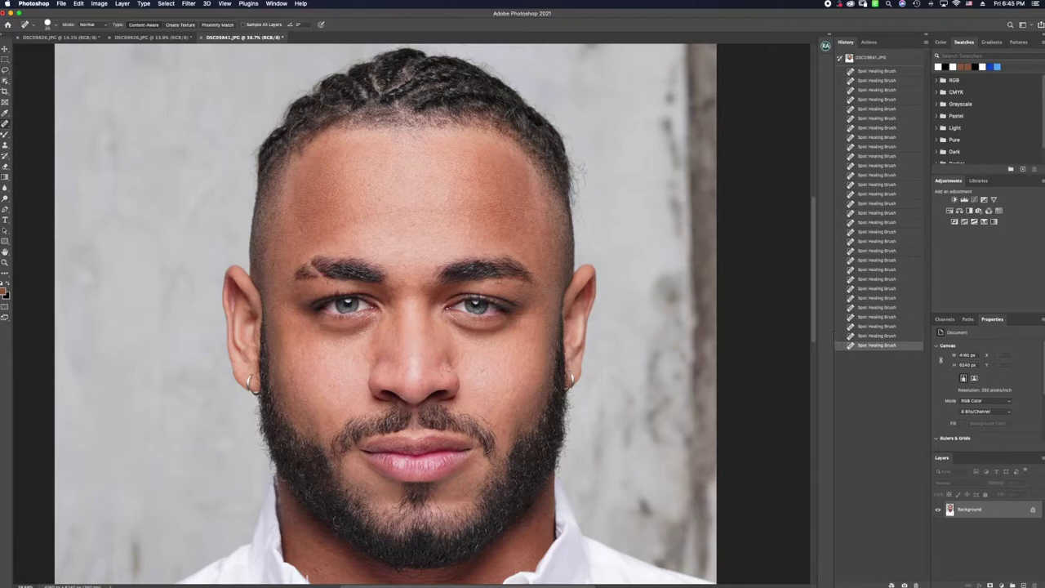
Heal the spots on the image-right side of the nose and the adjoining cheek.
click(441, 372)
click(483, 368)
click(457, 365)
drag(460, 359, 459, 338)
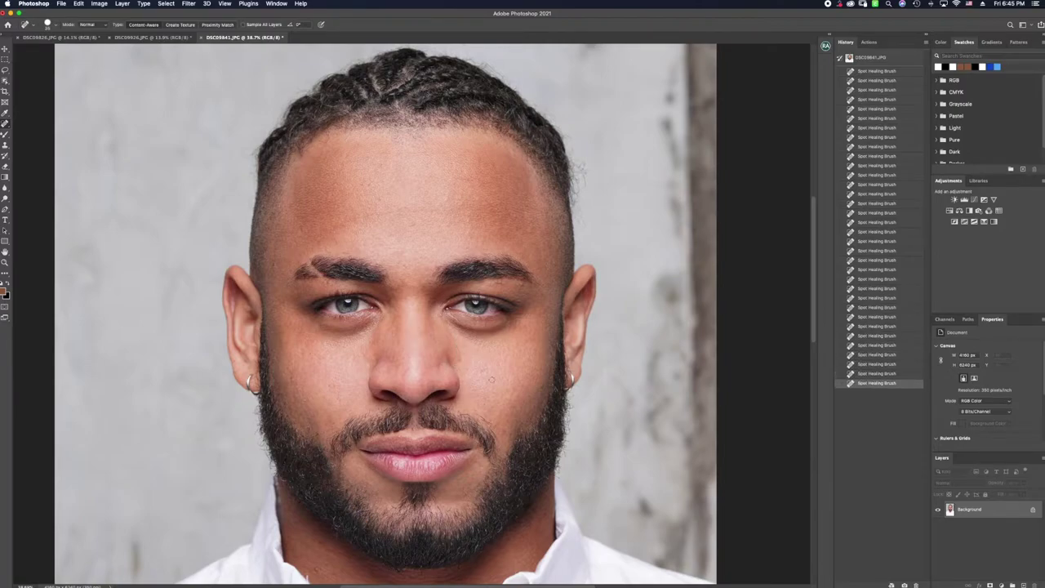
Heal the stray hairs and spots around the image-right moustache corner and the cheek just above the beard.
drag(477, 410, 493, 425)
click(475, 411)
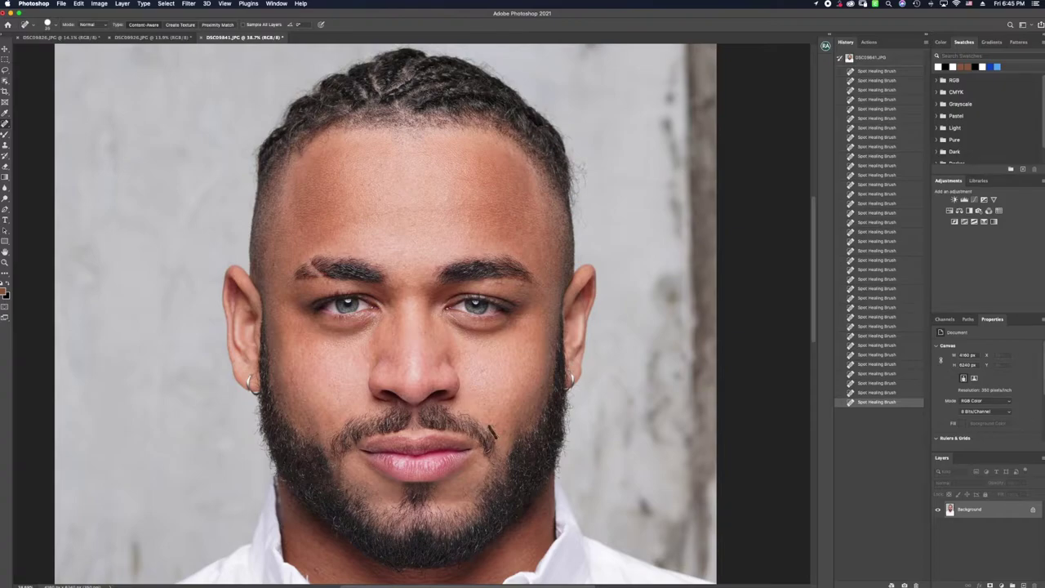
drag(494, 438, 495, 438)
click(495, 424)
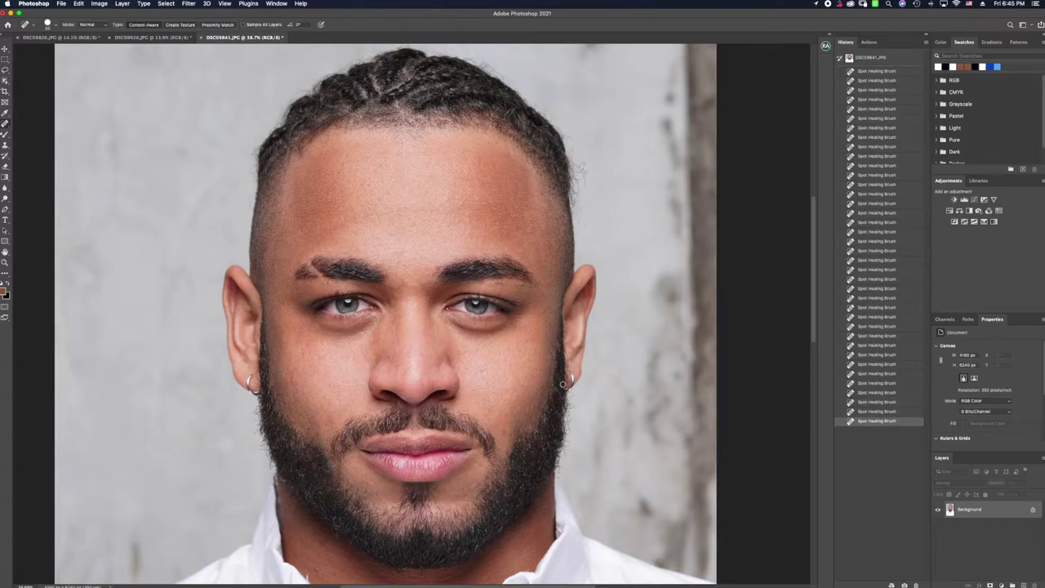
click(523, 421)
click(533, 411)
click(535, 407)
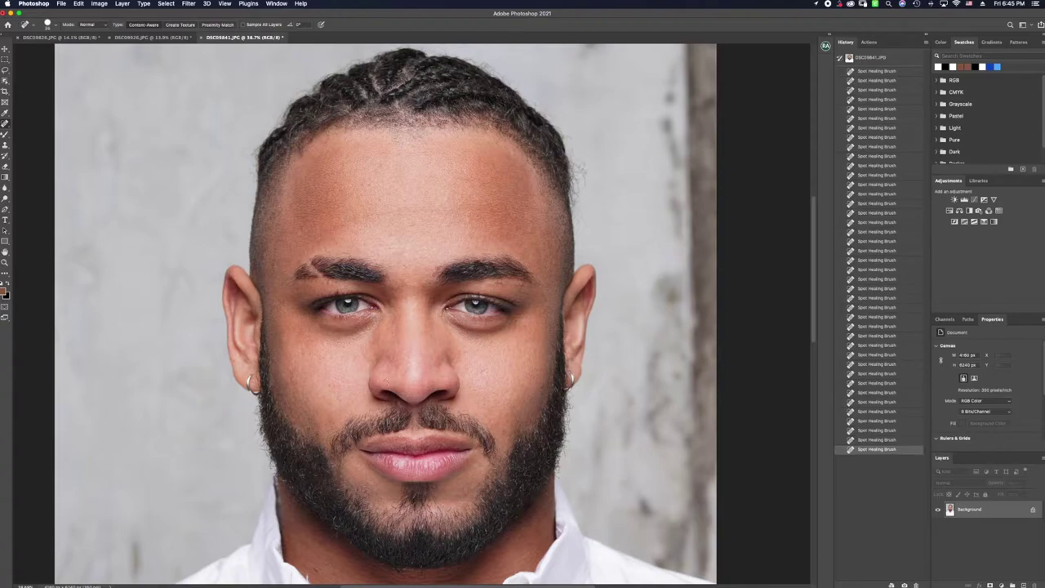
Heal the stray hairs and spots above the image-left moustache corner and along the beard's upper edge.
click(318, 432)
click(333, 425)
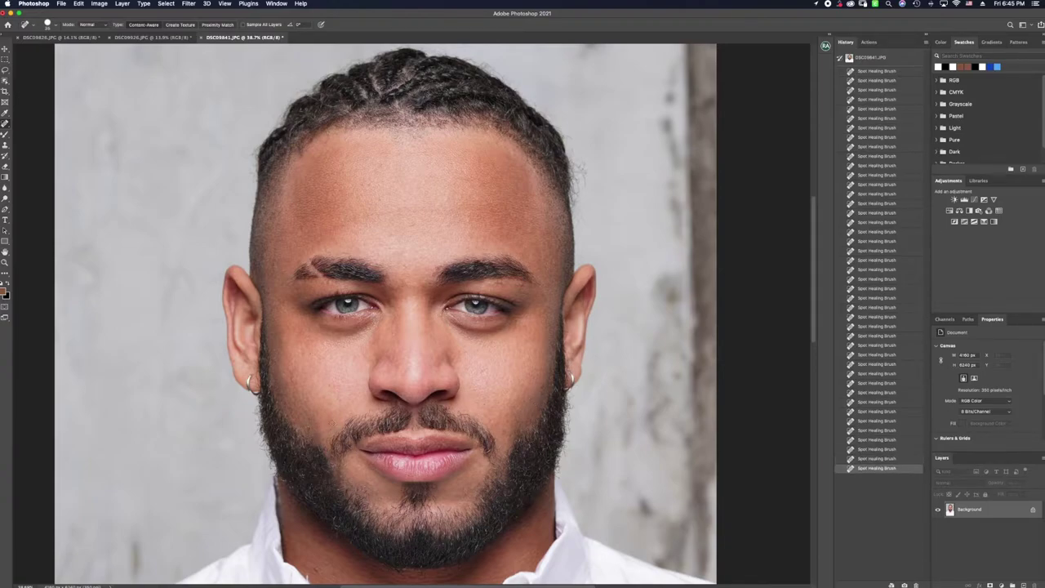
click(333, 423)
click(332, 423)
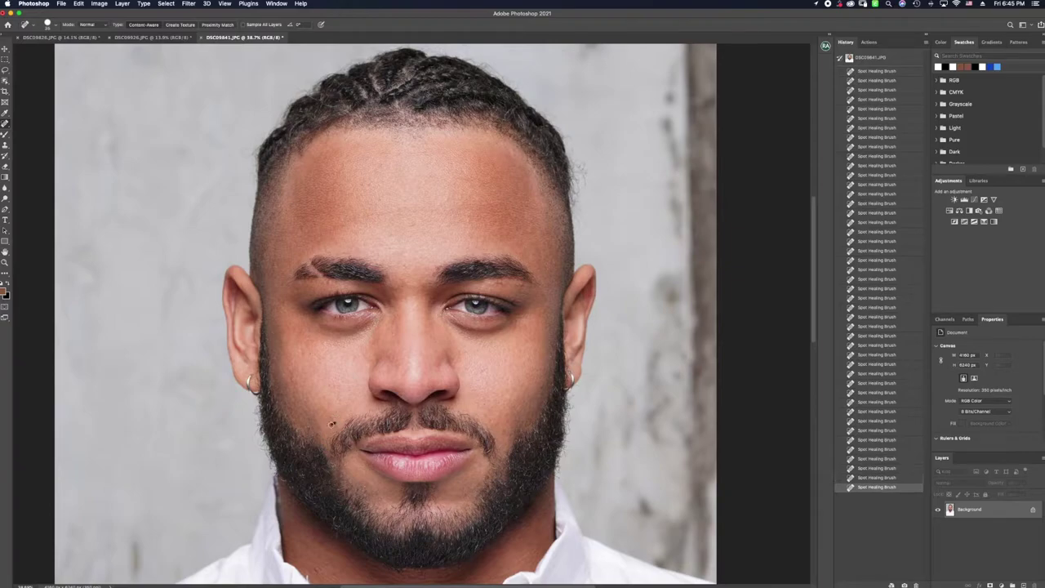
click(334, 423)
click(344, 421)
click(344, 419)
click(318, 434)
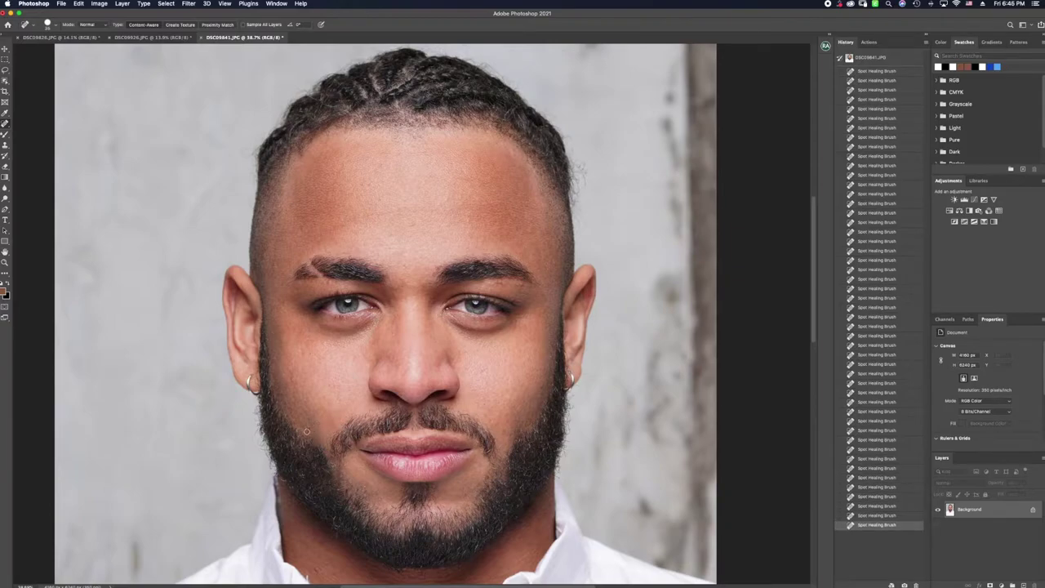
click(310, 426)
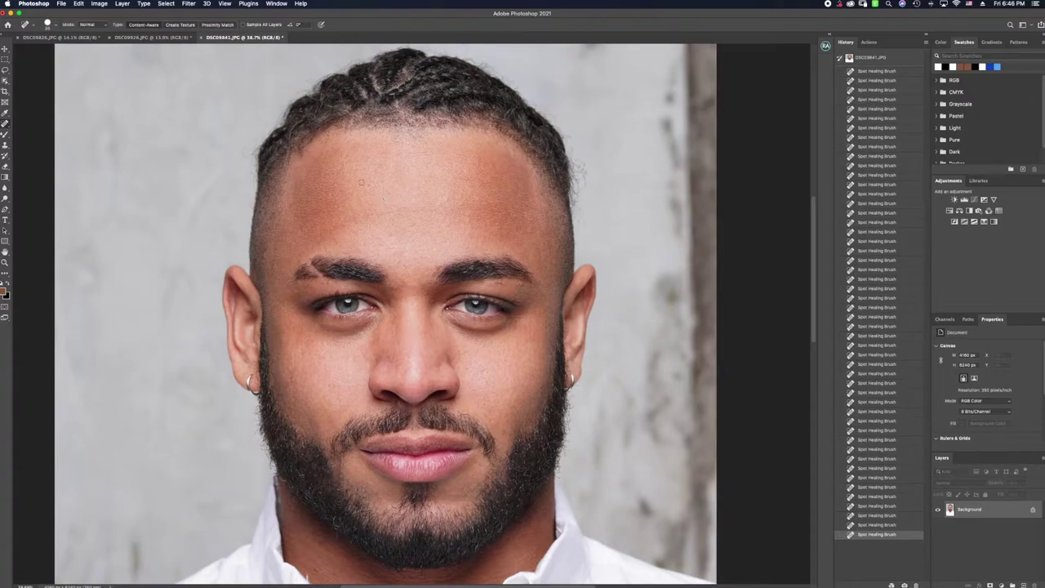
Compare the original opened photo with the latest healed state using the history, ending on the retouched version.
click(884, 59)
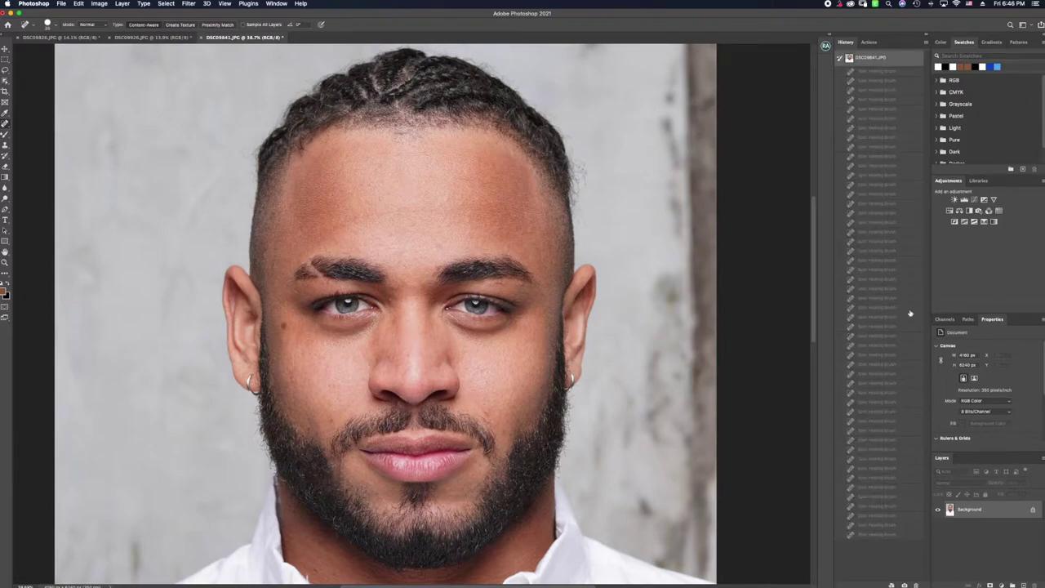
click(895, 534)
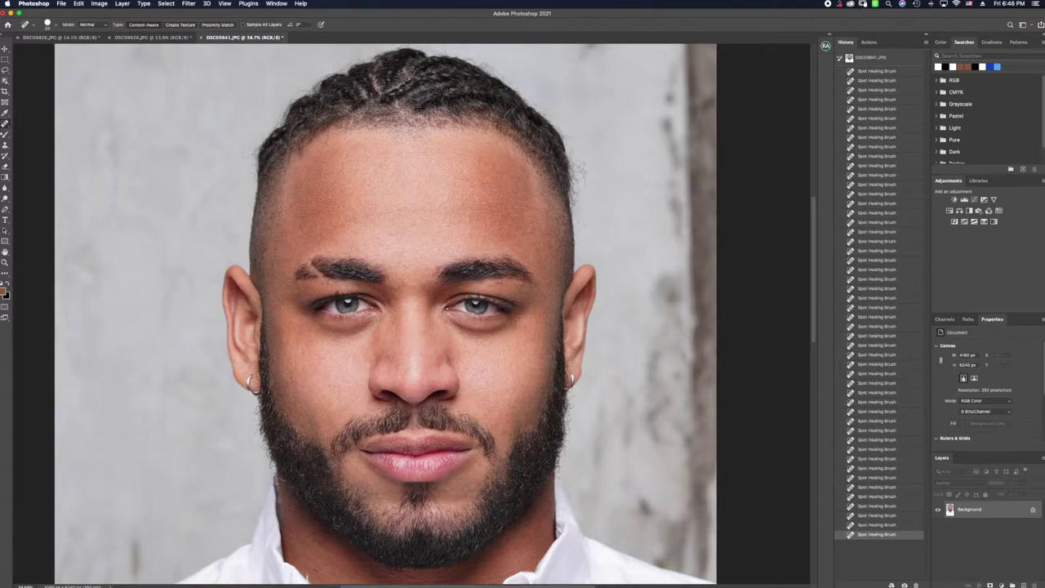
With a smaller Clone Stamp brush, sample the background beside the image-left beard and clone it over the stray hairs at the beard's outer edge.
scroll(281, 442, down, 5)
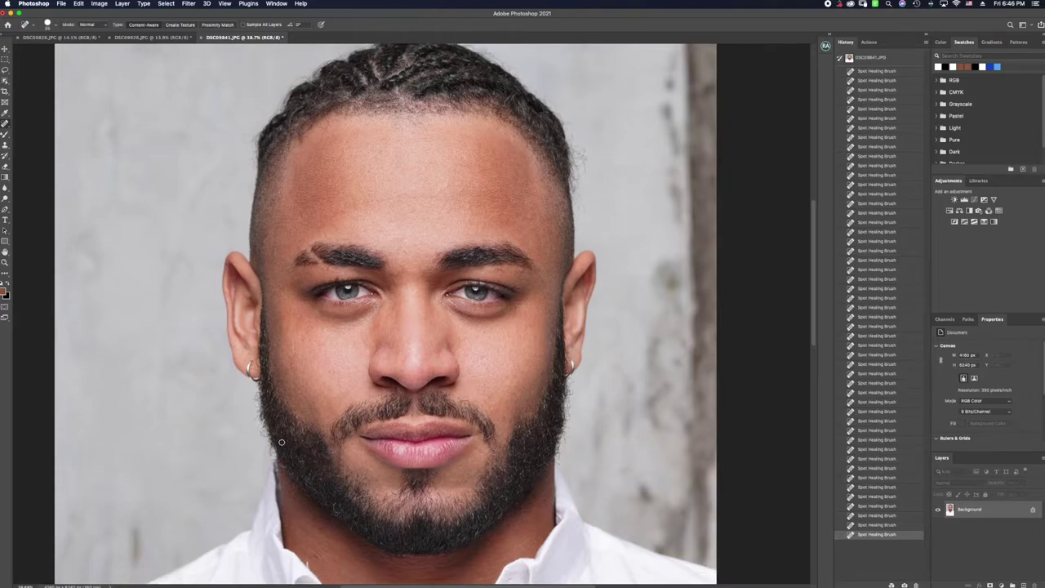
scroll(281, 439, down, 1)
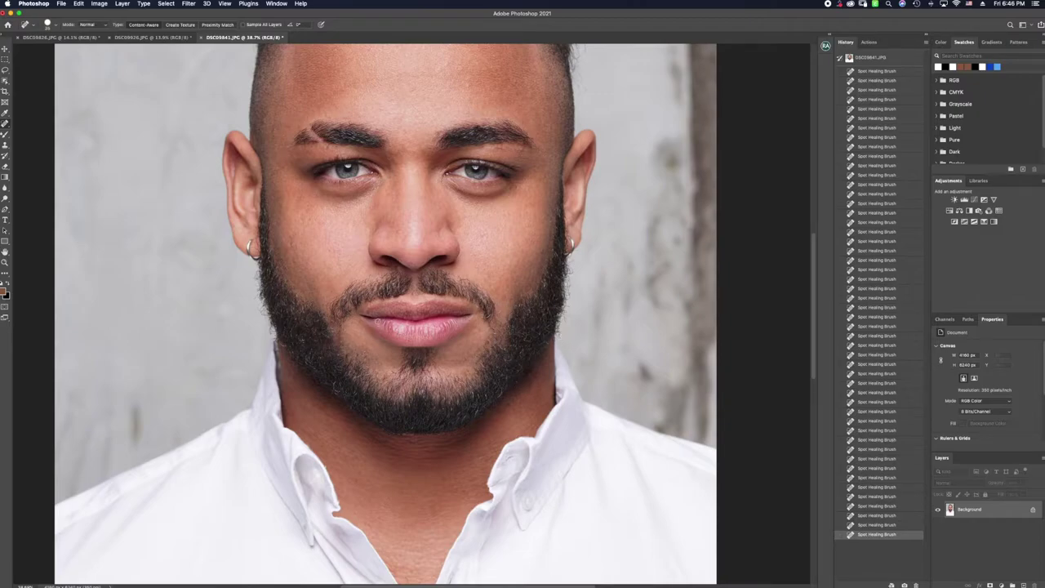
click(5, 144)
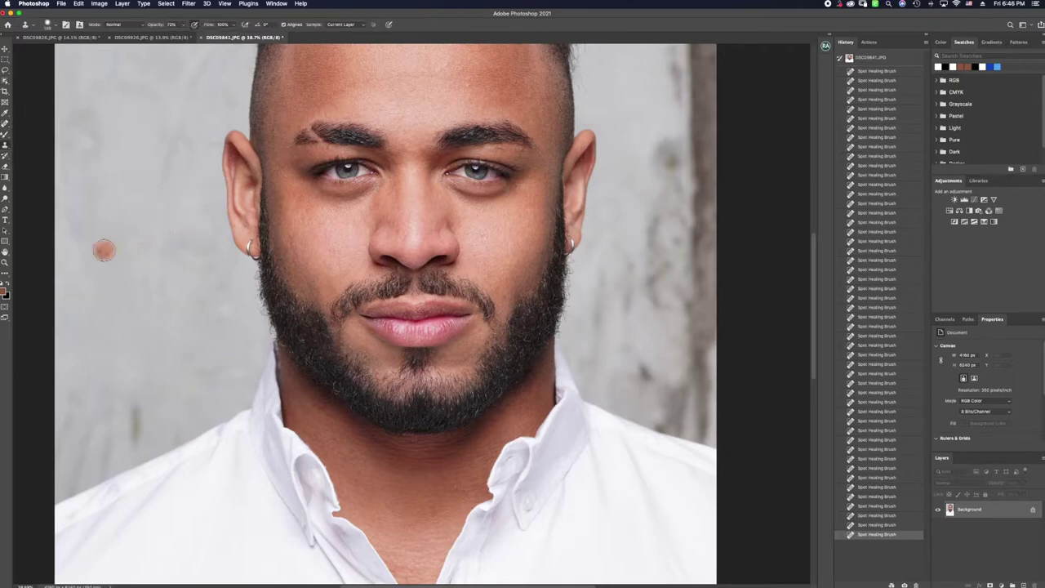
key(bracketleft)
key(bracketleft)
alt+click(224, 290)
click(272, 301)
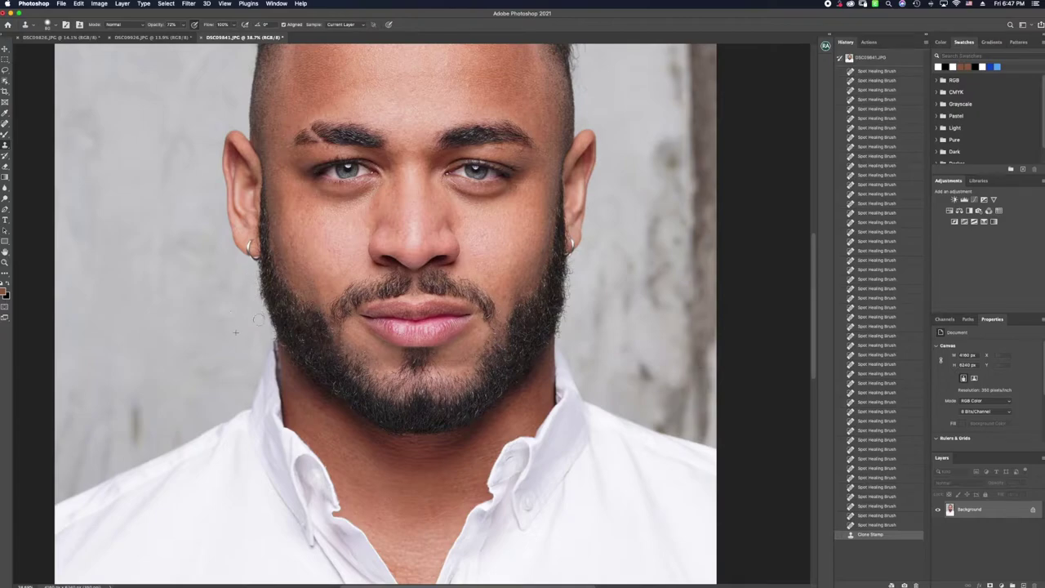
Undo the last clone stroke at the image-left beard edge and clone away the remaining stray hairs along both outer beard edges.
click(256, 293)
click(873, 525)
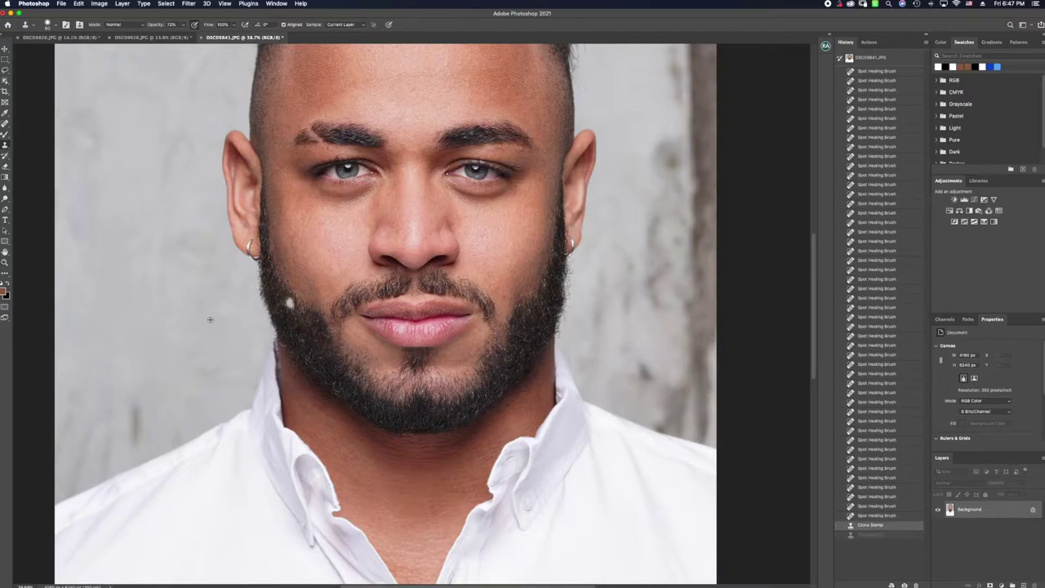
mouse_move(249, 292)
mouse_down()
mouse_move(256, 309)
mouse_move(251, 277)
mouse_up()
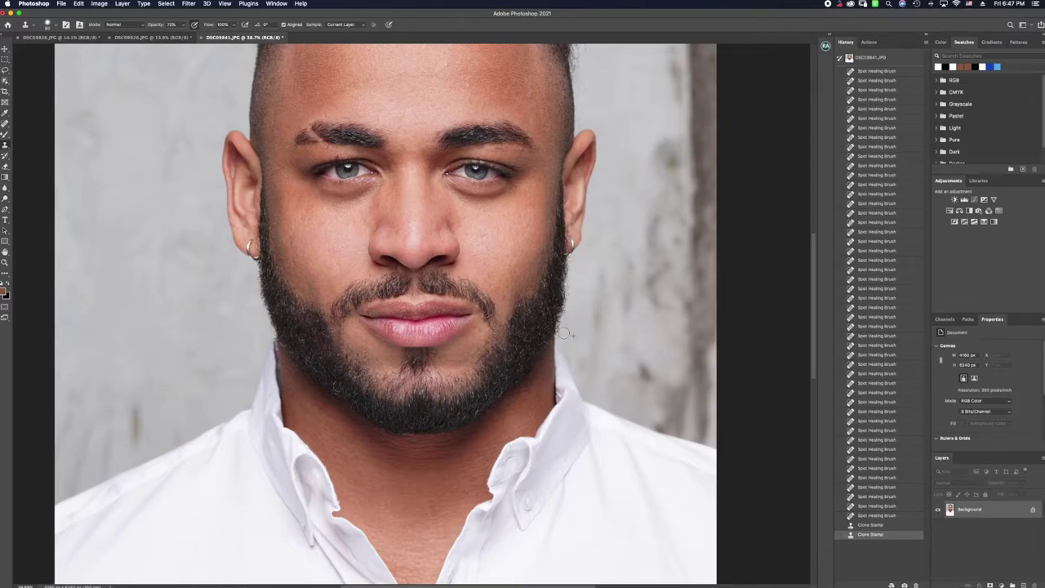
mouse_move(573, 304)
mouse_down()
mouse_move(573, 266)
mouse_move(570, 310)
mouse_up()
click(283, 341)
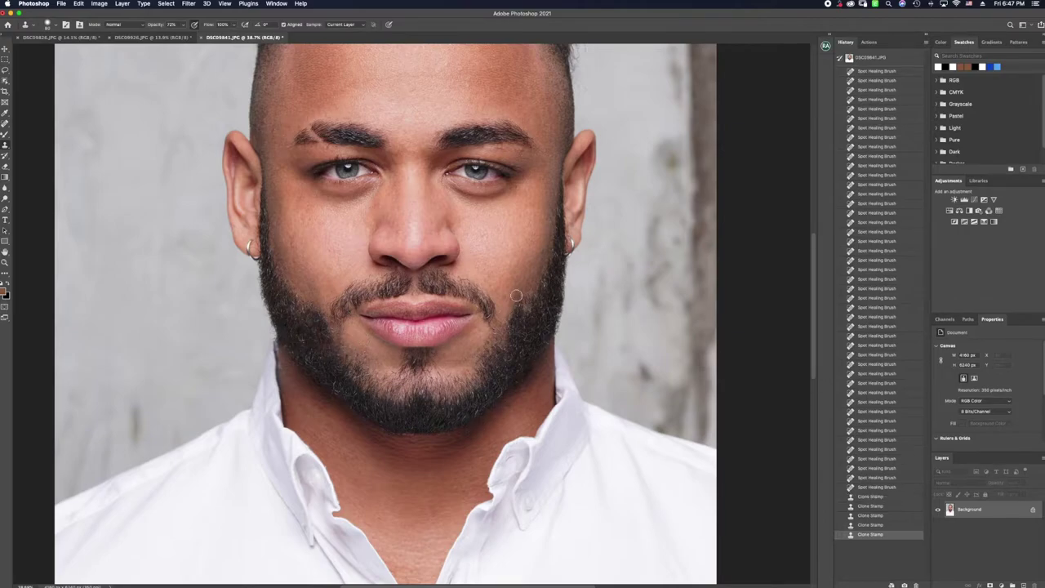
Clone background over the stray hairs along the upper image-right curve of the braided hair, using a smaller brush.
scroll(479, 315, up, 3)
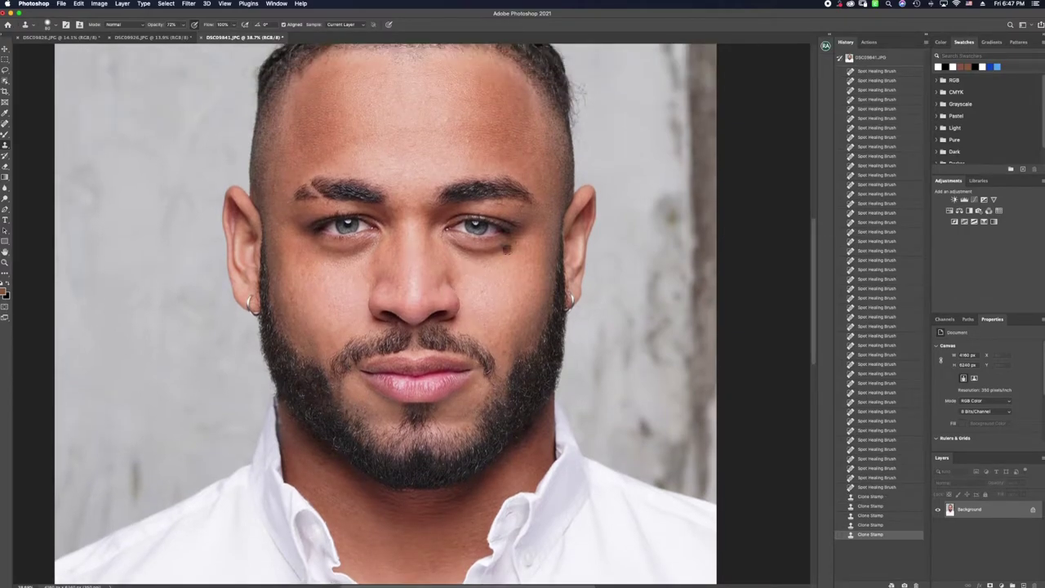
scroll(495, 188, up, 5)
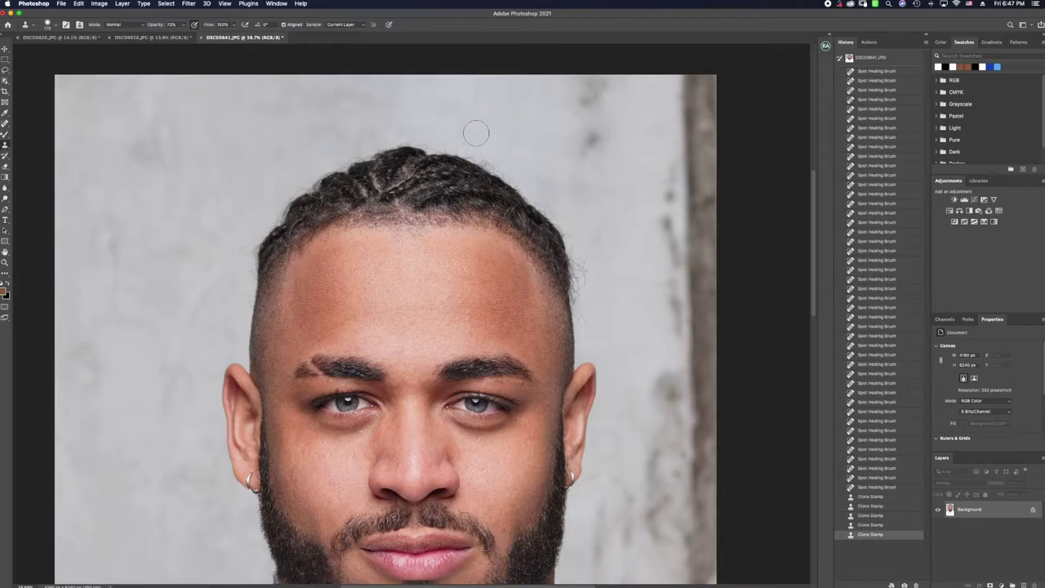
key(bracketleft)
mouse_move(487, 144)
mouse_down()
mouse_move(497, 142)
mouse_move(464, 151)
mouse_move(513, 168)
mouse_move(536, 162)
mouse_up()
Clone background over the flyaway hairs beside the image-right side of the head, from the upper hair edge down to the temple.
key(bracketleft)
key(bracketleft)
click(564, 274)
mouse_move(519, 175)
mouse_down()
mouse_move(554, 209)
mouse_move(580, 256)
mouse_move(583, 329)
mouse_move(589, 275)
mouse_up()
mouse_move(590, 276)
mouse_down()
mouse_move(579, 283)
mouse_move(601, 270)
mouse_up()
mouse_move(562, 219)
mouse_down()
mouse_move(555, 212)
mouse_move(568, 221)
mouse_up()
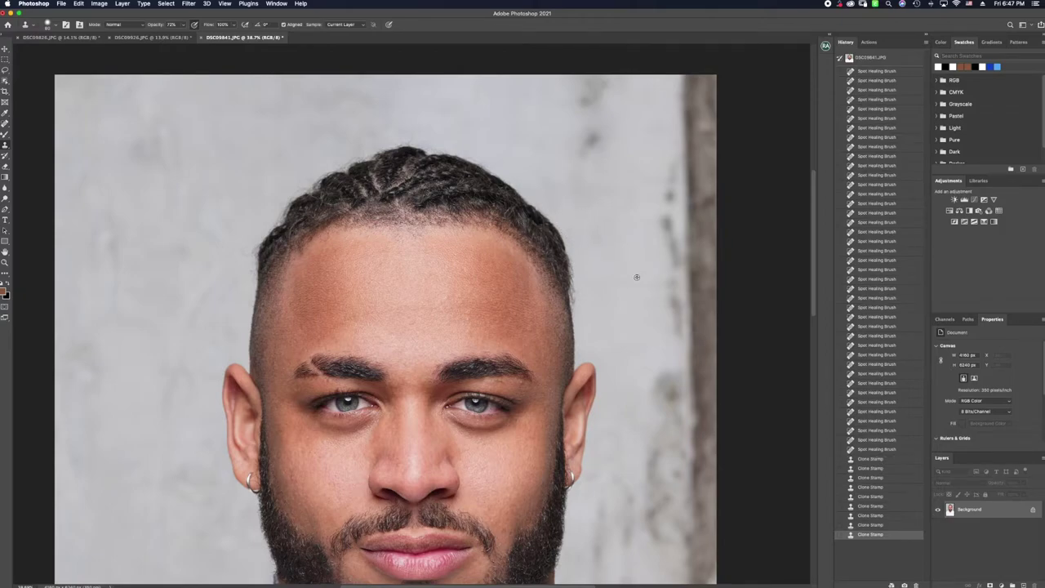
click(590, 301)
alt+click(625, 293)
mouse_move(603, 302)
mouse_down()
mouse_move(585, 297)
mouse_move(580, 309)
mouse_move(580, 243)
mouse_up()
Sample the background near the image-left side of the head and clone it over the stray hairs there and above the crown.
alt+click(205, 249)
mouse_move(242, 261)
mouse_down()
mouse_move(248, 236)
mouse_move(242, 304)
mouse_move(242, 258)
mouse_up()
mouse_move(250, 219)
mouse_down()
mouse_move(302, 178)
mouse_move(263, 230)
mouse_move(229, 245)
mouse_up()
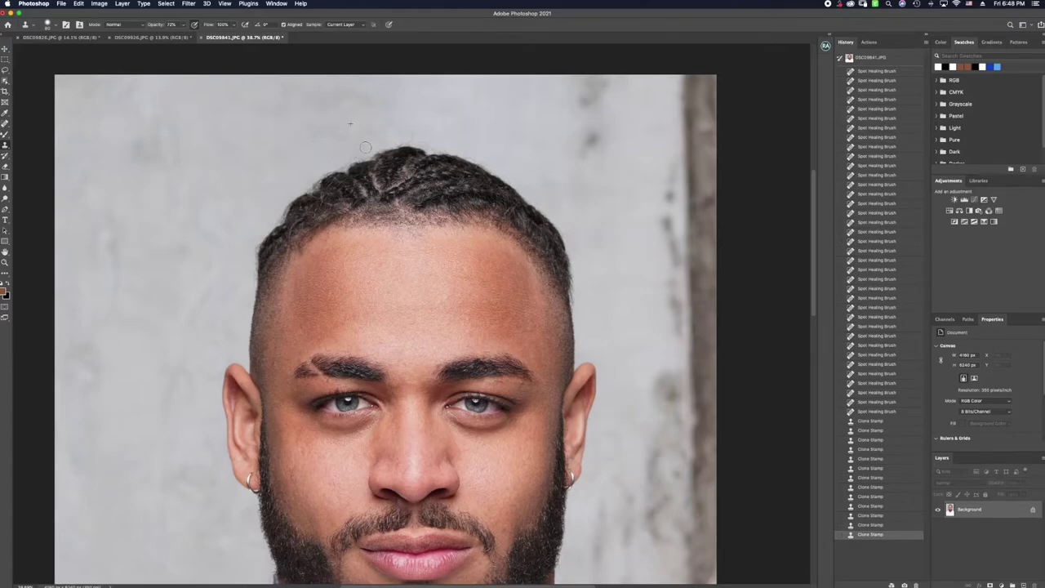
drag(400, 138, 449, 145)
Clone forehead skin over the stray hairs just below the front hairline, working from the image-left side to the image-right side.
click(315, 250)
click(393, 235)
click(398, 236)
click(430, 239)
click(477, 236)
click(483, 241)
click(458, 245)
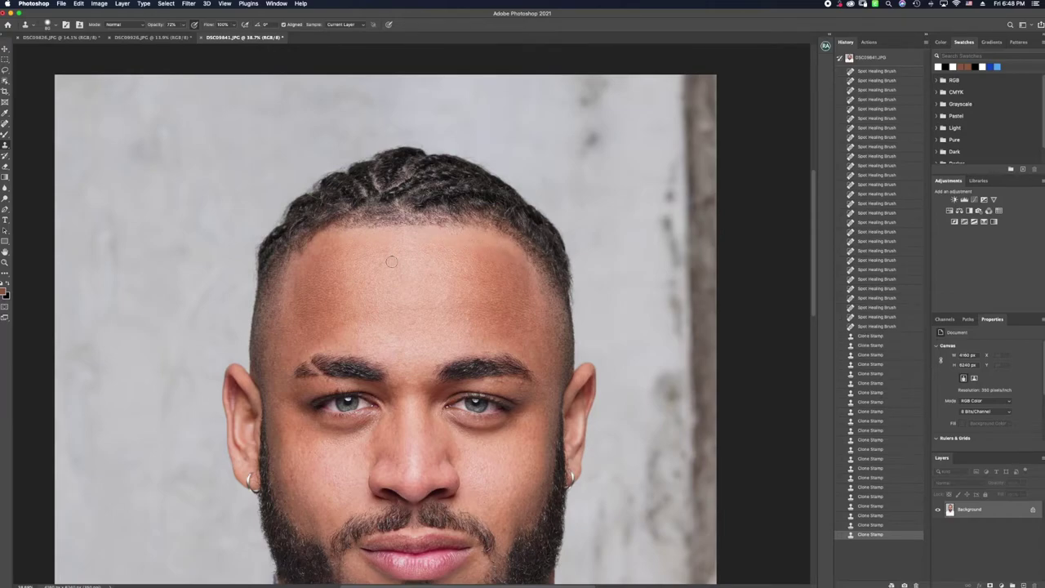
Zoom in closely on the image-right eyebrow and eye.
scroll(369, 349, down, 4)
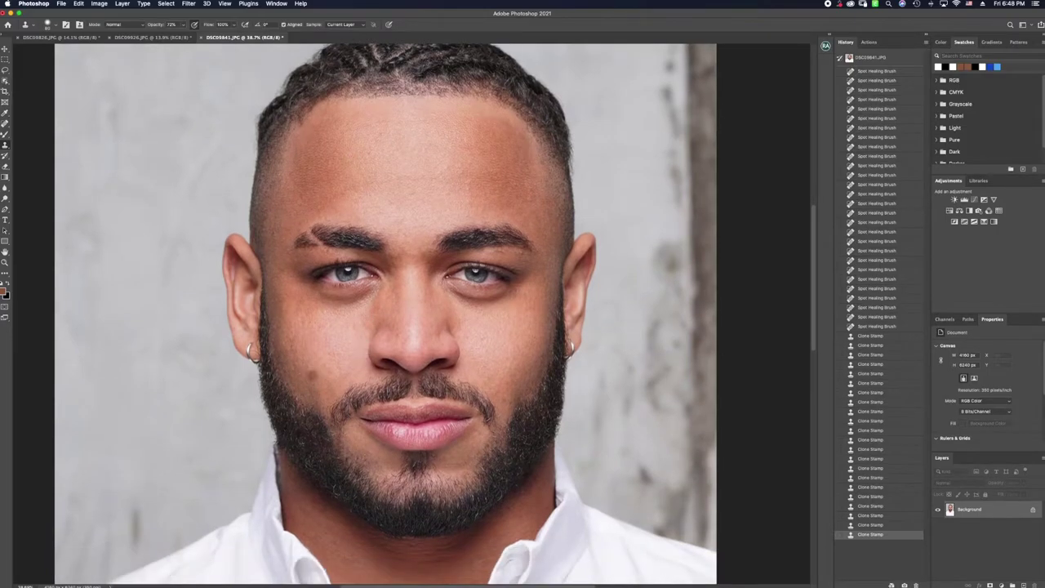
click(5, 264)
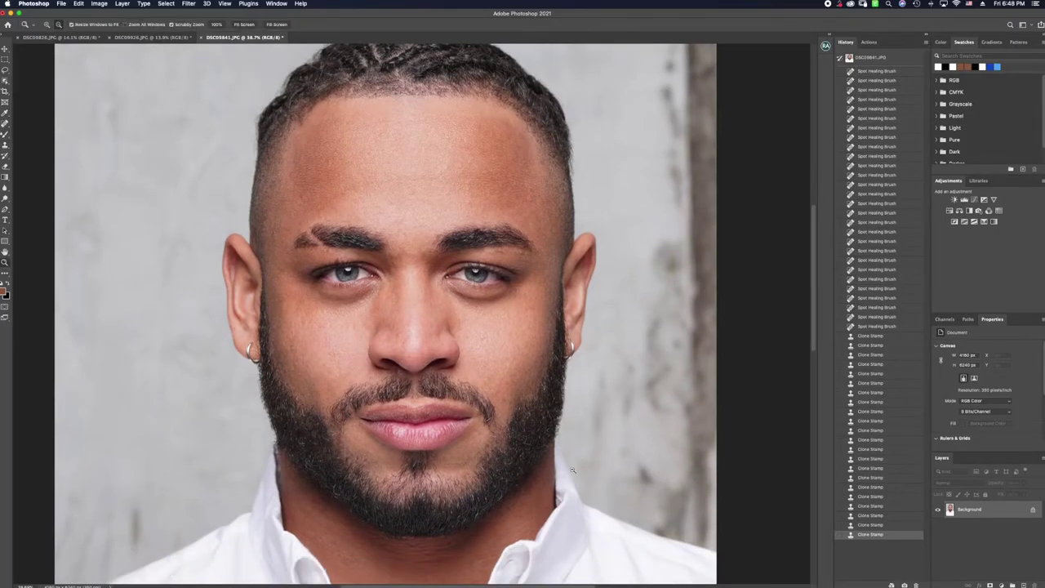
drag(511, 235, 543, 207)
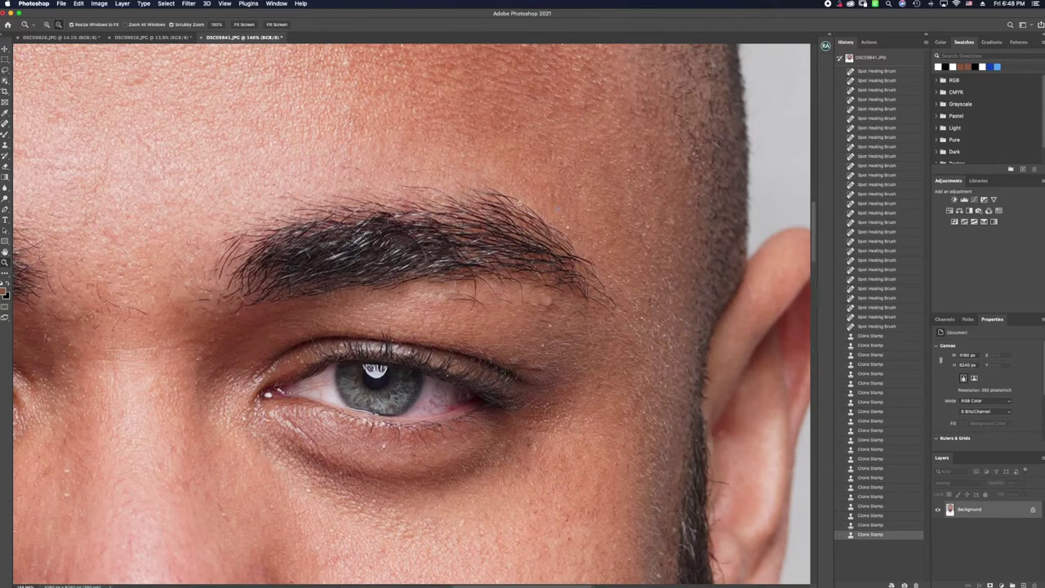
click(7, 124)
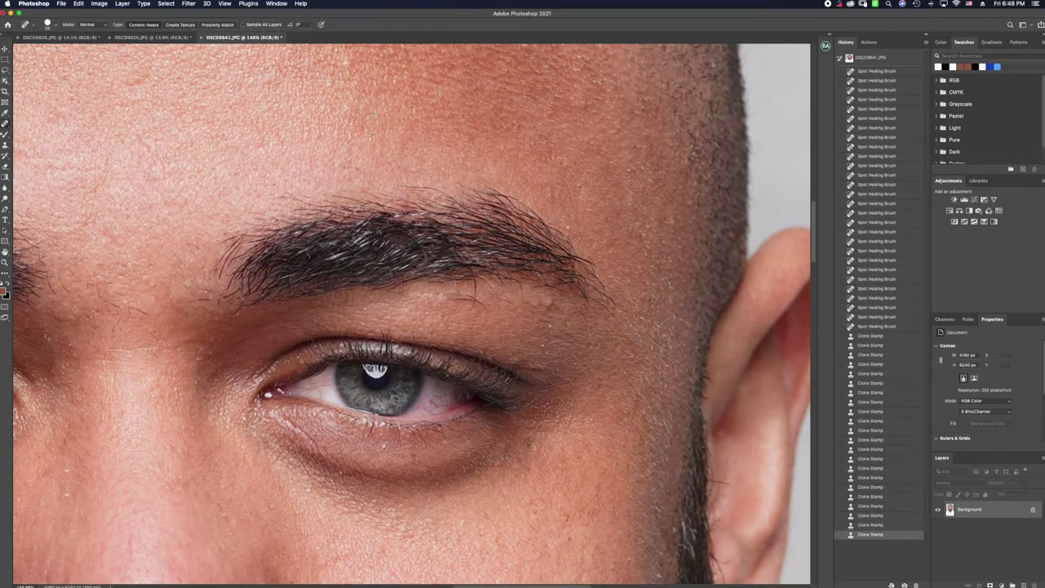
alt+click(453, 180)
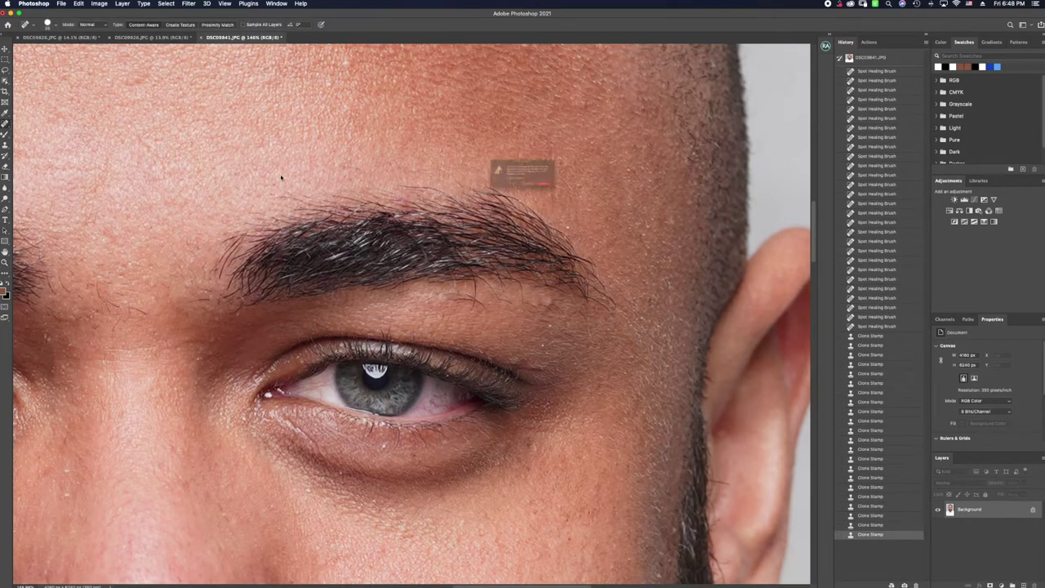
click(558, 202)
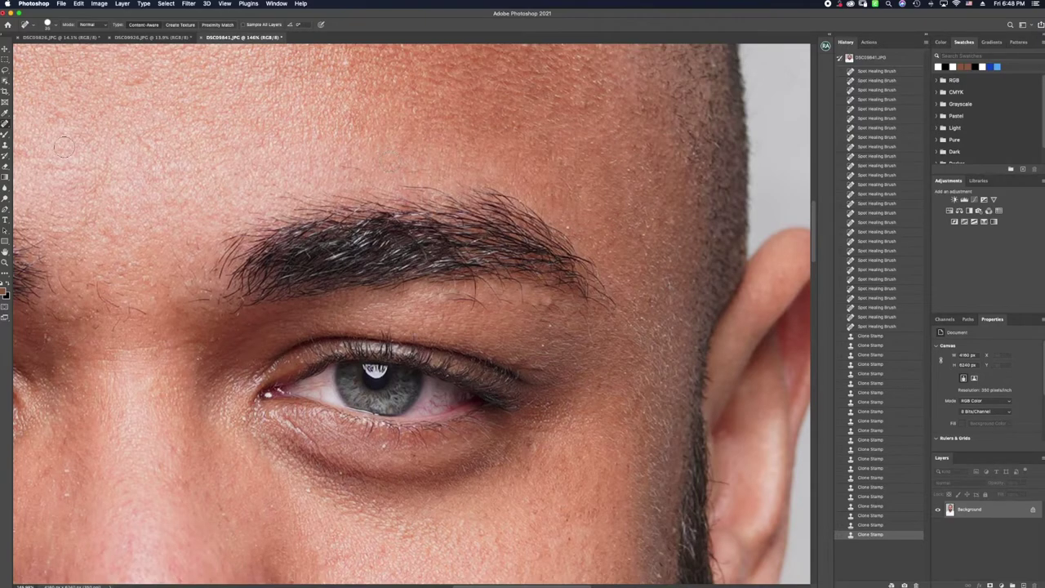
Clone clean forehead skin over the stray hairs above and beside the outer end of the image-right eyebrow with the Clone Stamp.
click(6, 145)
alt+click(310, 146)
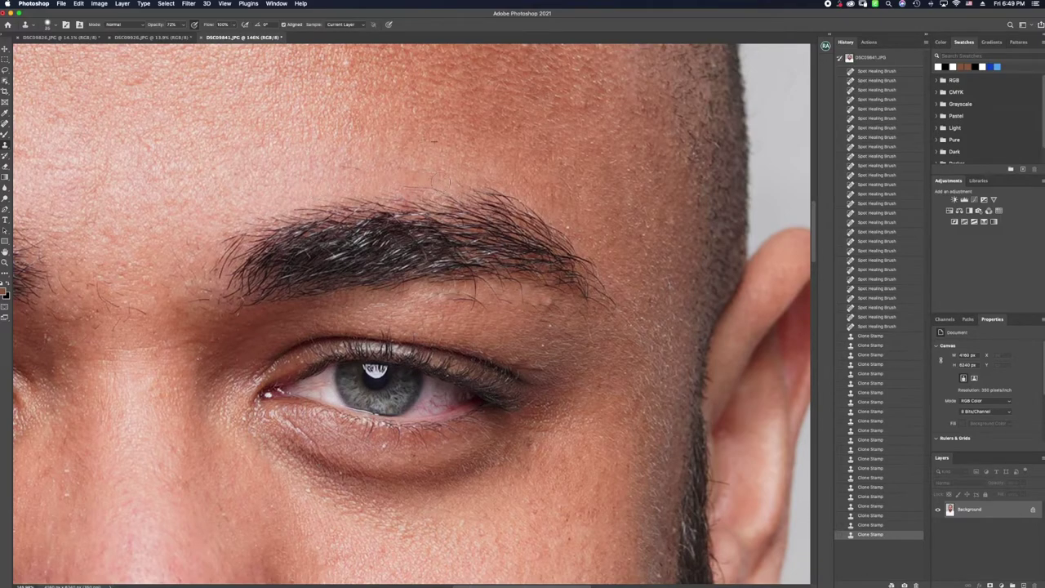
click(521, 165)
click(351, 167)
click(611, 239)
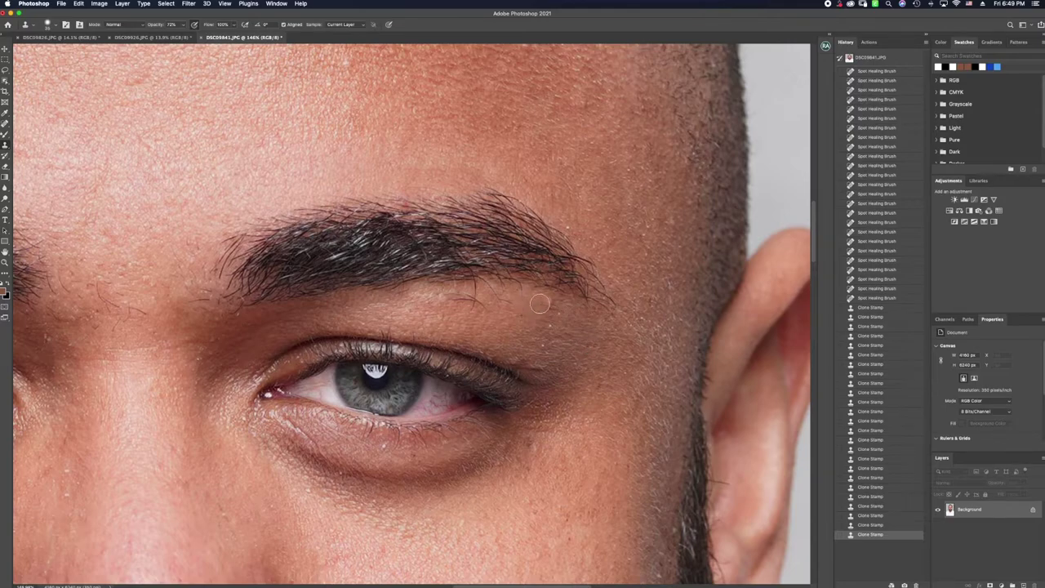
Clone eyelid skin over the stray hairs beneath the image-right eyebrow.
click(493, 302)
click(444, 298)
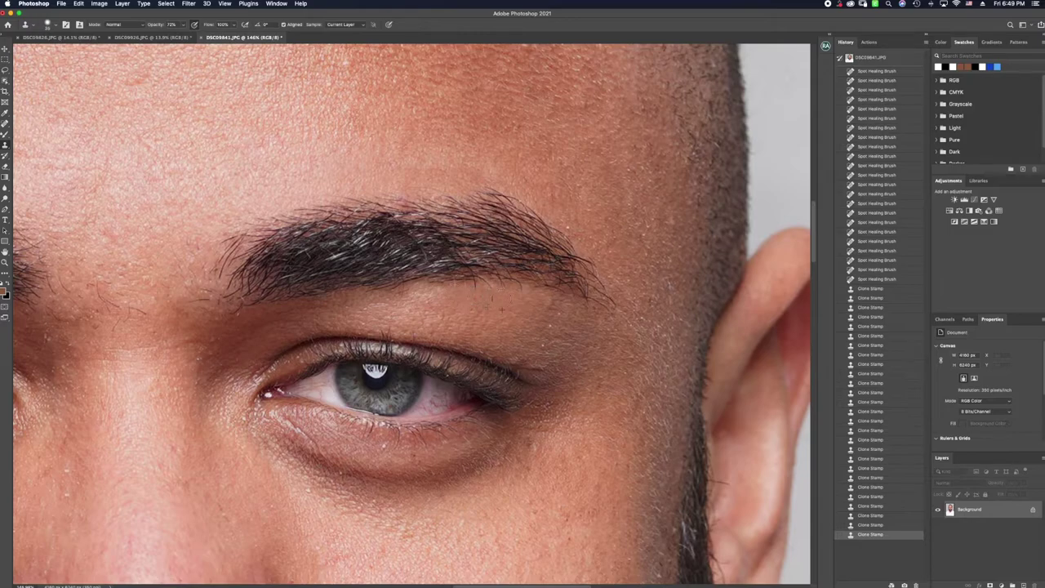
click(401, 291)
click(385, 294)
click(381, 295)
Try to clone away the stray hairs at the inner end of the image-right eyebrow and revert those strokes through the history.
click(174, 279)
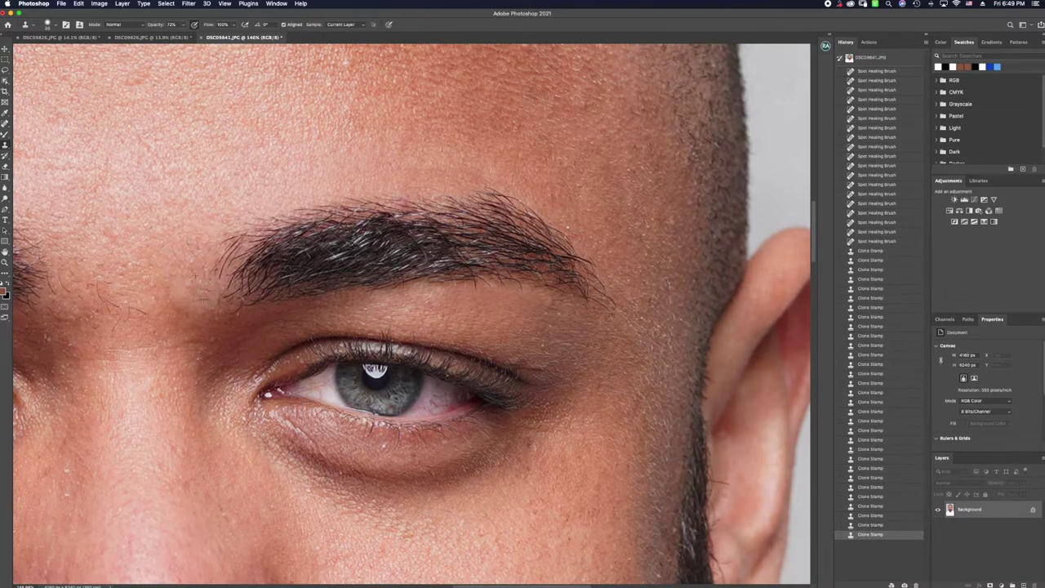
click(194, 282)
click(206, 247)
key(0)
click(876, 516)
click(876, 506)
Clone clean skin over the stray hairs below and above the image-left eyebrow.
drag(499, 586, 432, 585)
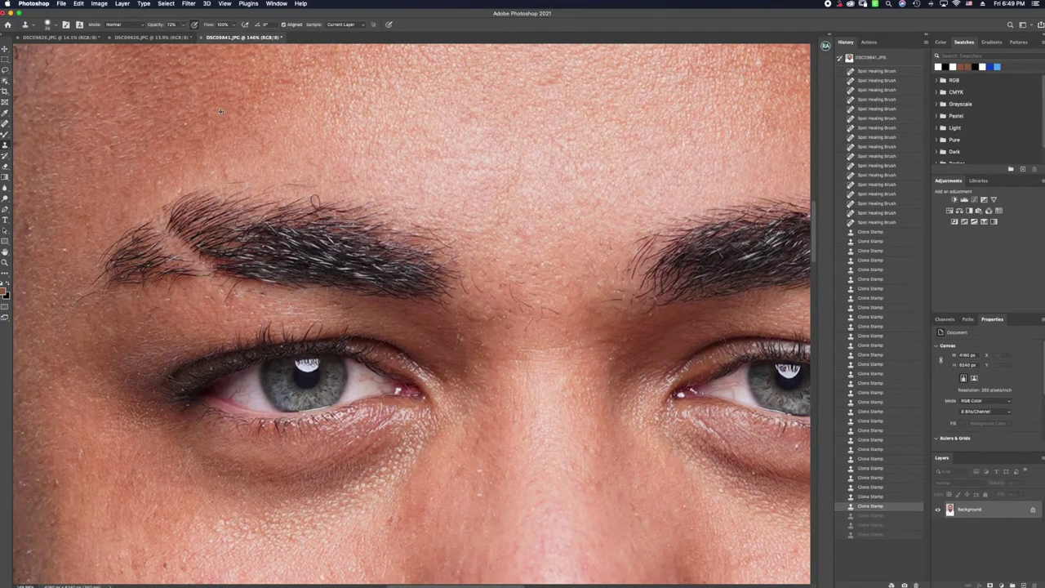
drag(173, 303, 193, 299)
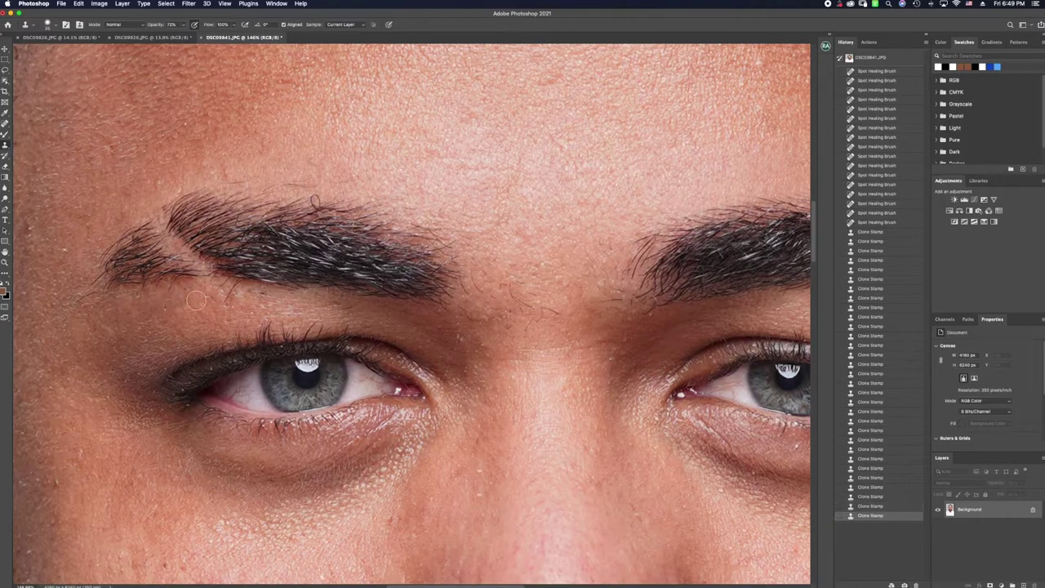
click(218, 291)
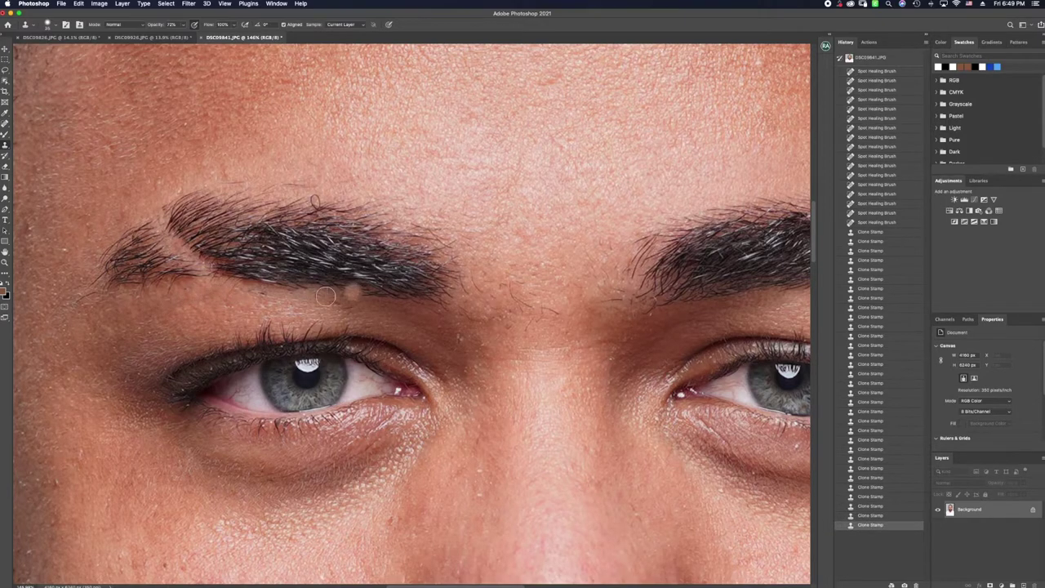
drag(243, 286, 272, 292)
drag(334, 305, 354, 309)
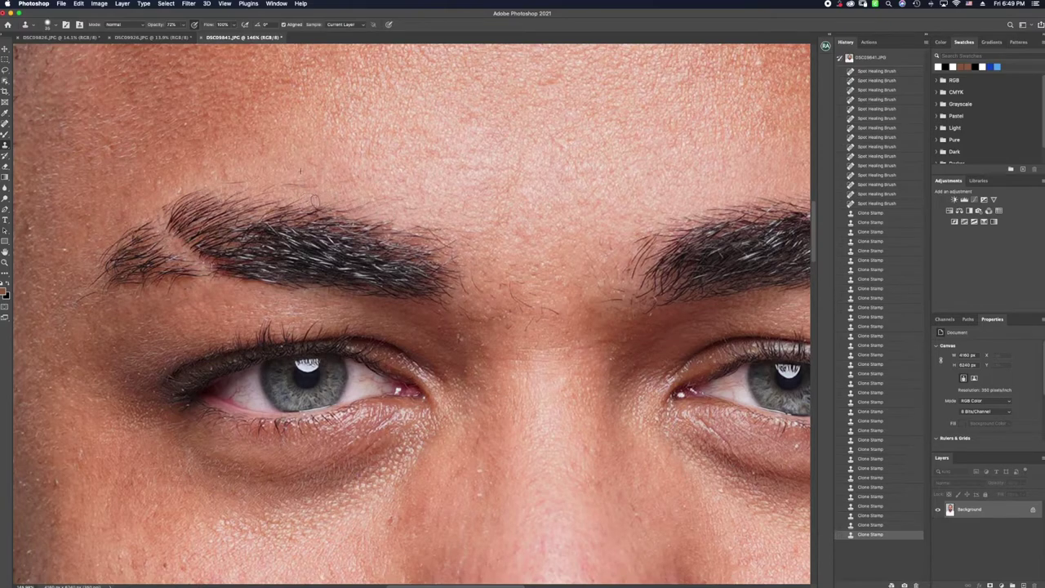
click(303, 167)
click(222, 176)
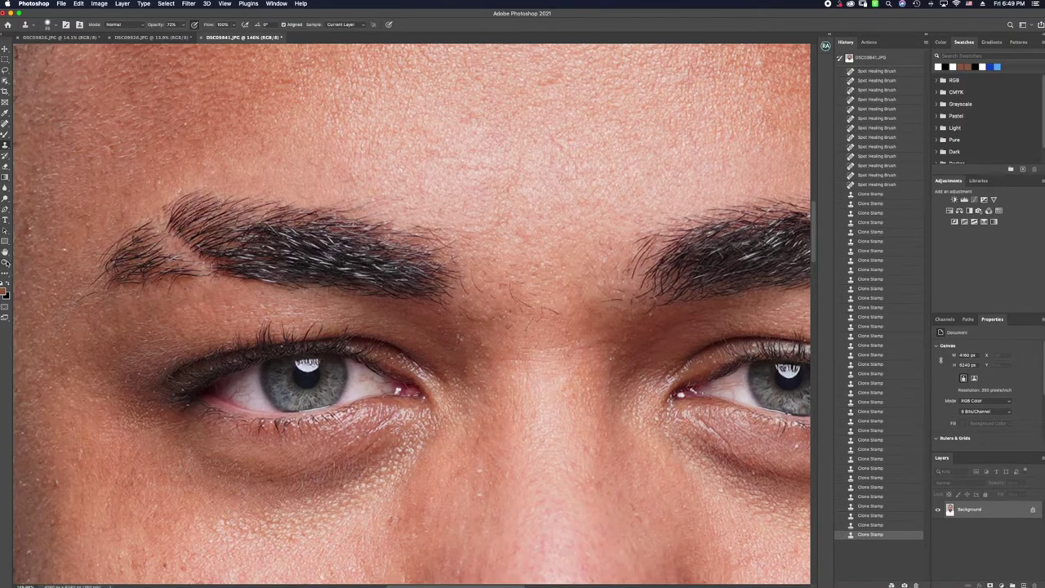
Fit the photo on screen and compare the states before and after cloning using the history, ending on the latest state.
click(5, 262)
click(247, 25)
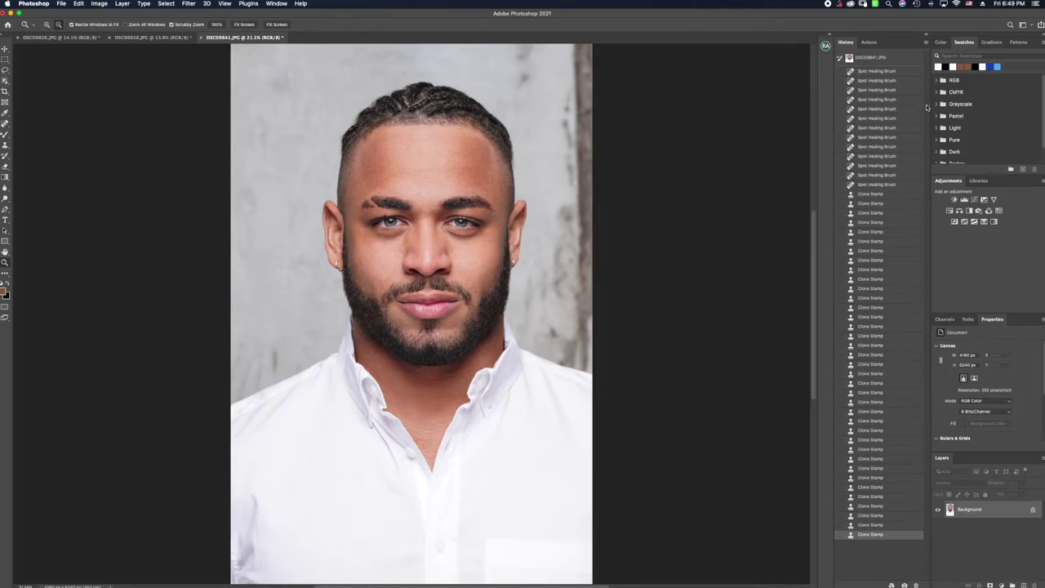
click(879, 185)
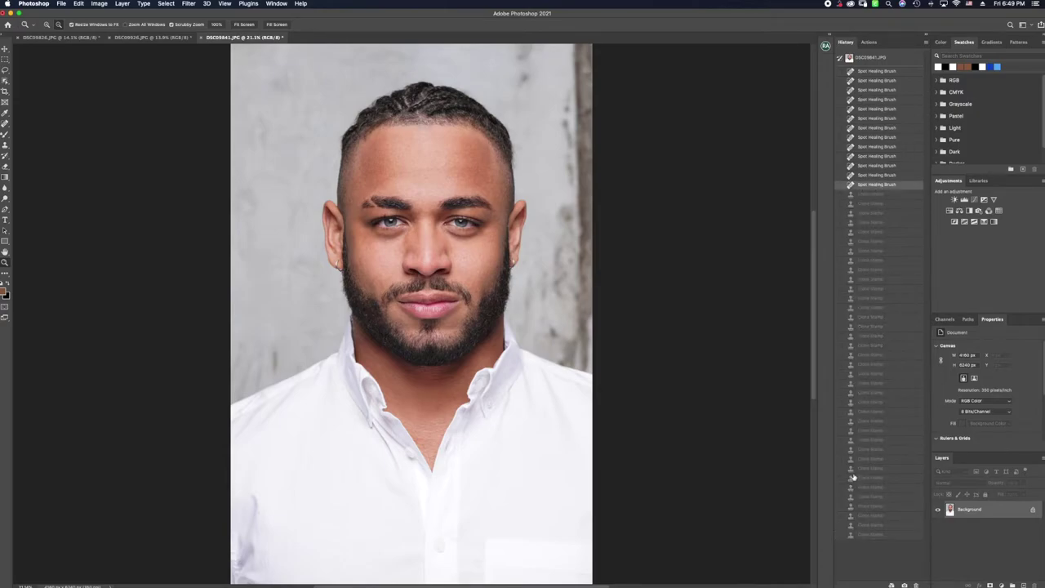
click(870, 535)
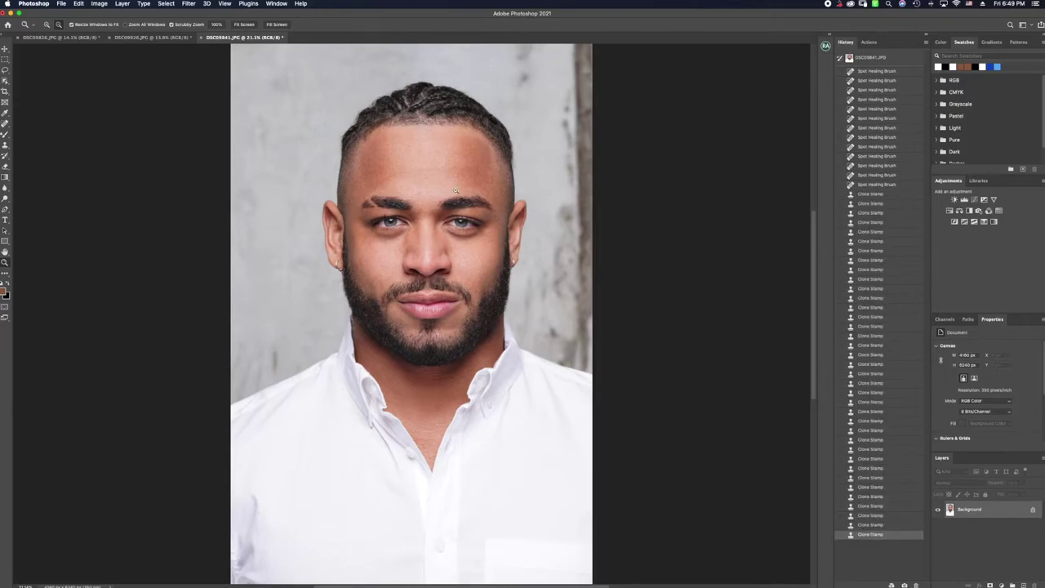
Heal the small spots on both sides of the nose bridge with the Spot Healing Brush.
drag(421, 281, 511, 290)
mouse_move(592, 343)
mouse_down()
mouse_move(599, 331)
mouse_move(602, 342)
mouse_up()
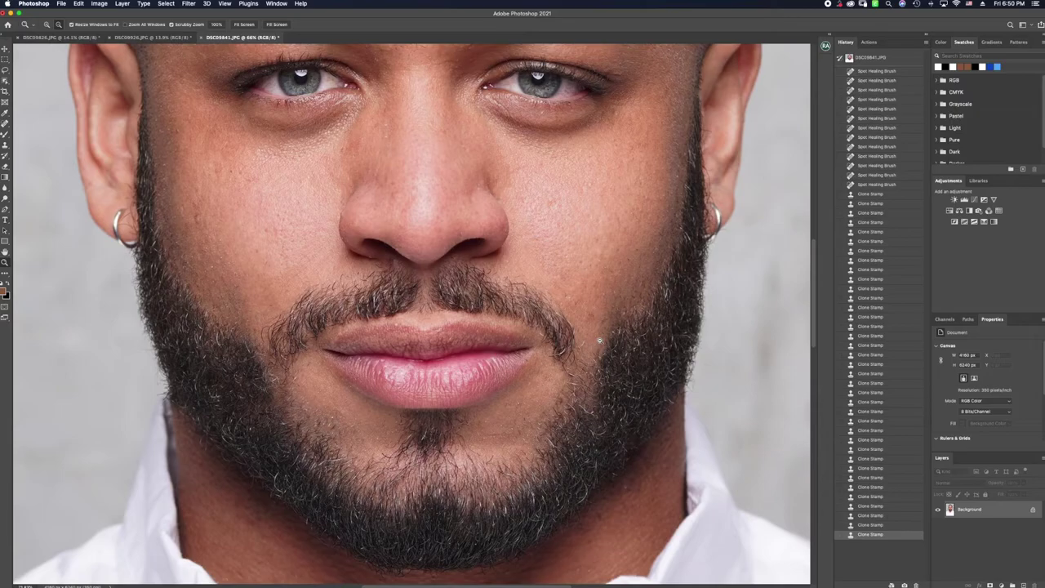
drag(415, 121, 440, 121)
click(4, 122)
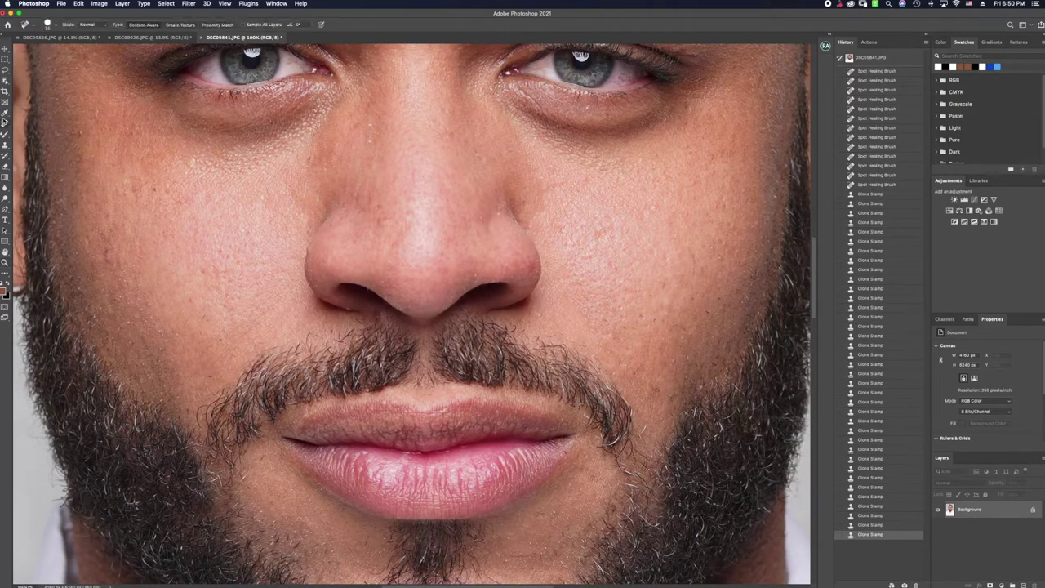
click(371, 123)
click(369, 140)
click(495, 90)
click(532, 137)
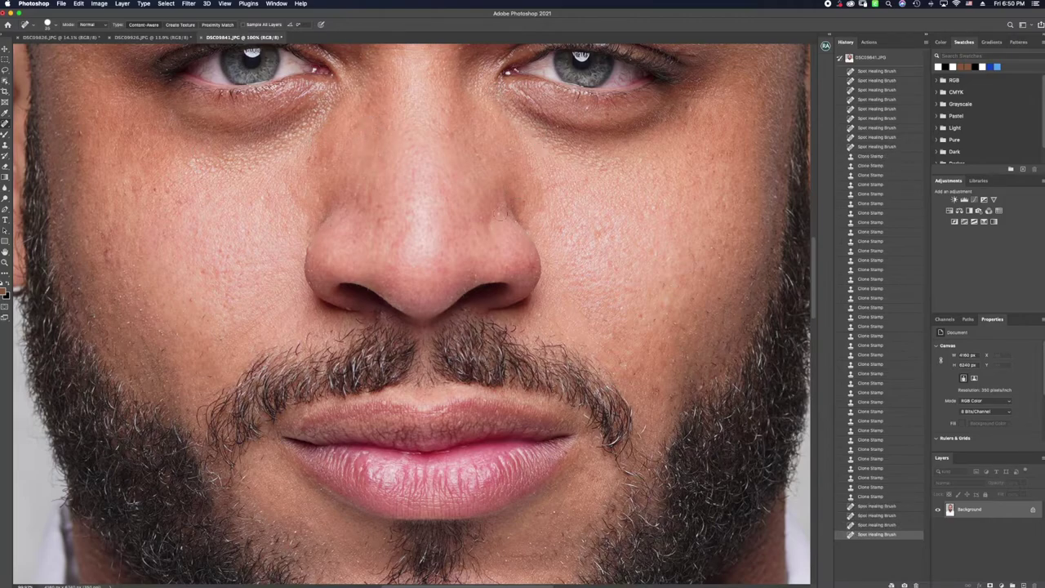
Heal the spots by the image-right nostril crease and the small marks around and beneath both nostrils.
click(497, 210)
click(468, 289)
click(476, 275)
click(358, 316)
click(361, 318)
click(358, 317)
click(360, 321)
click(361, 323)
click(463, 304)
click(464, 310)
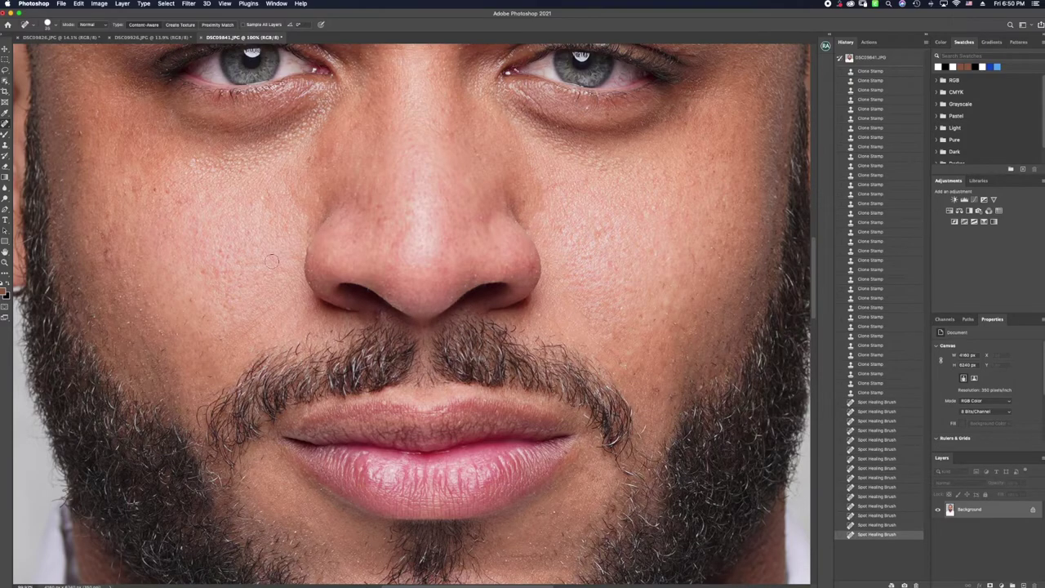
Heal the marks along the outer edge of the image-left nostril and a spot on the outer image-left cheek.
click(311, 284)
click(311, 276)
click(309, 273)
click(310, 272)
click(314, 270)
click(315, 268)
click(317, 263)
drag(317, 249, 312, 255)
click(107, 251)
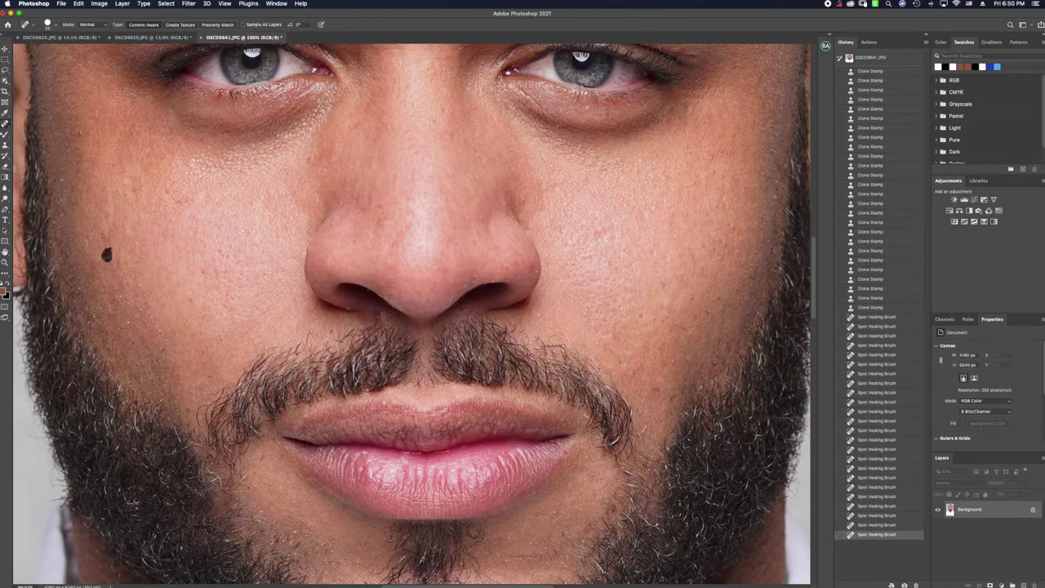
Fit the photo on screen and add a Black & White adjustment layer with Reds lowered to -47.
click(5, 262)
click(244, 25)
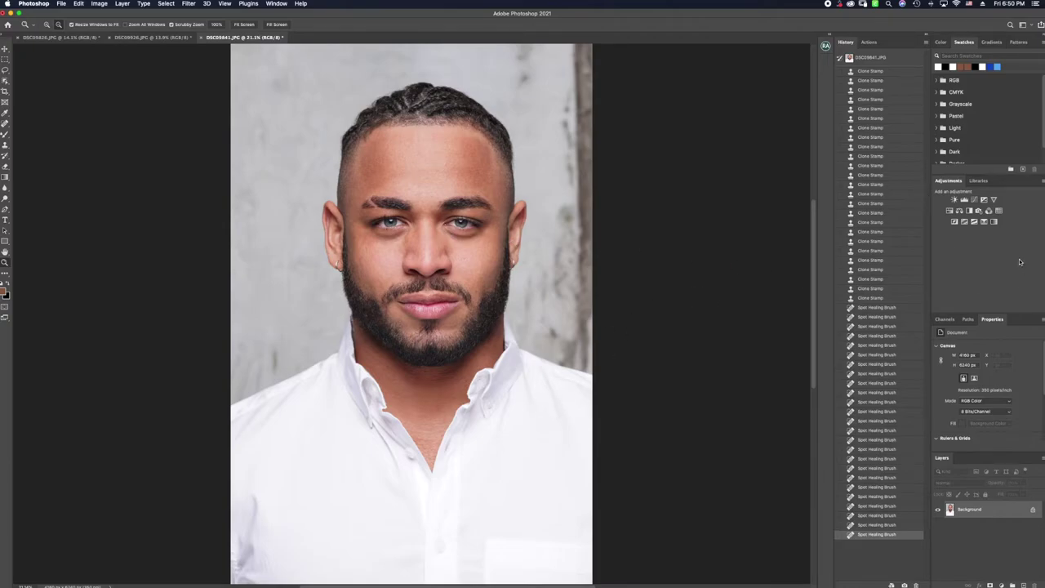
click(970, 211)
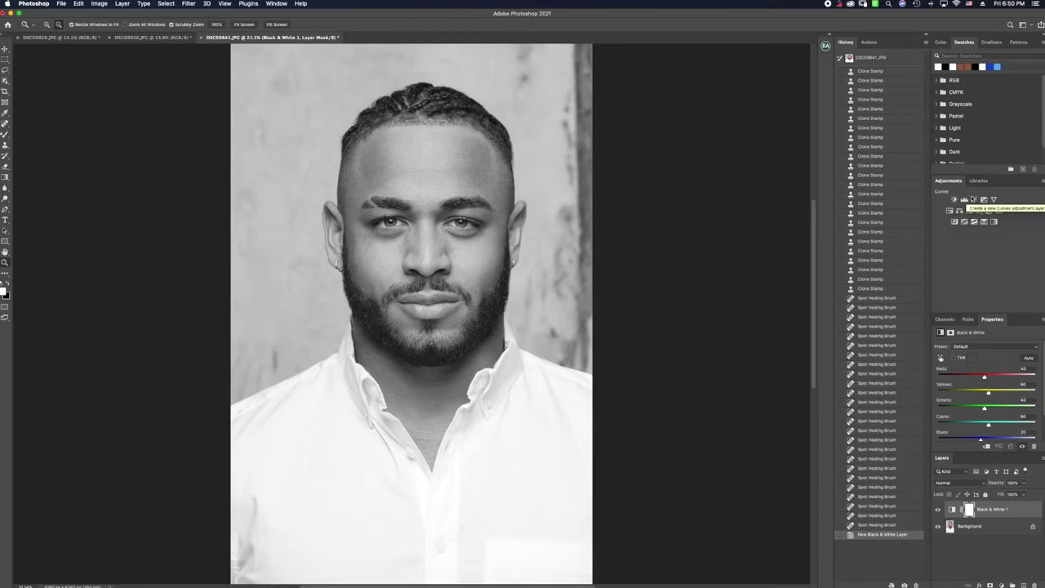
drag(984, 378, 970, 378)
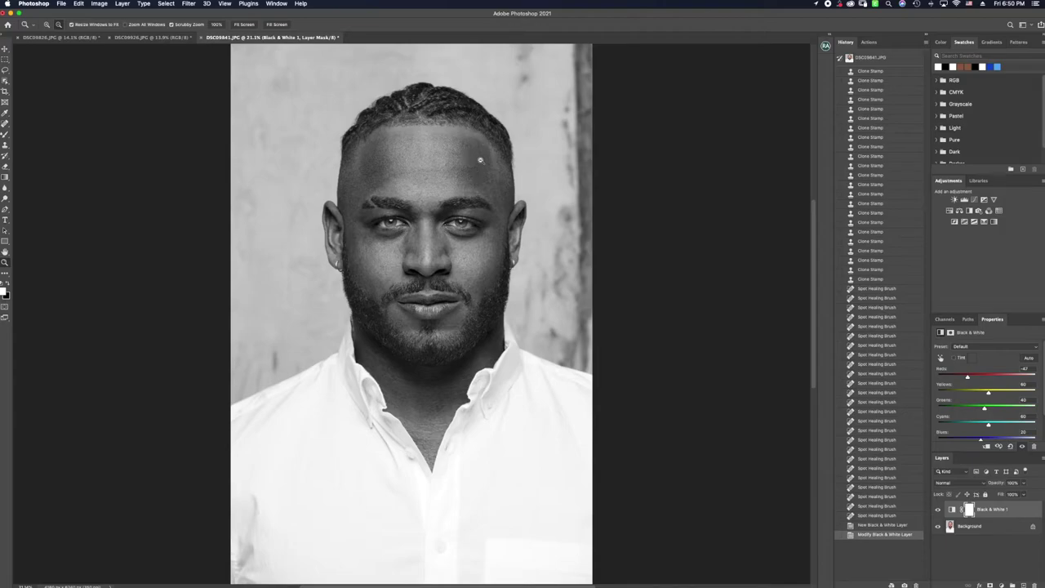
Dodge both sides of the forehead on the Background layer using the Dodge Tool with Midtones range and 19% exposure.
click(1007, 531)
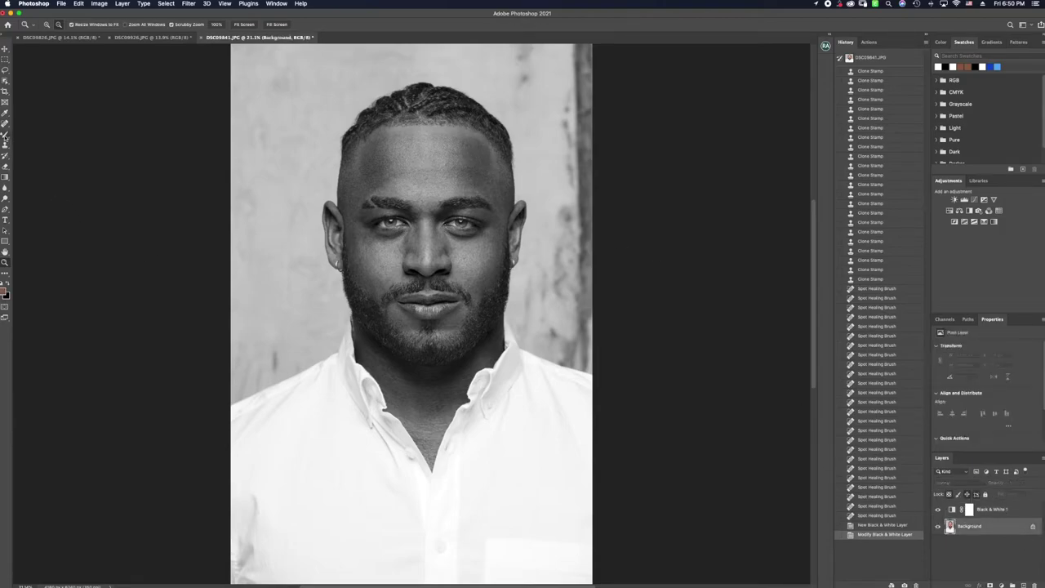
click(5, 197)
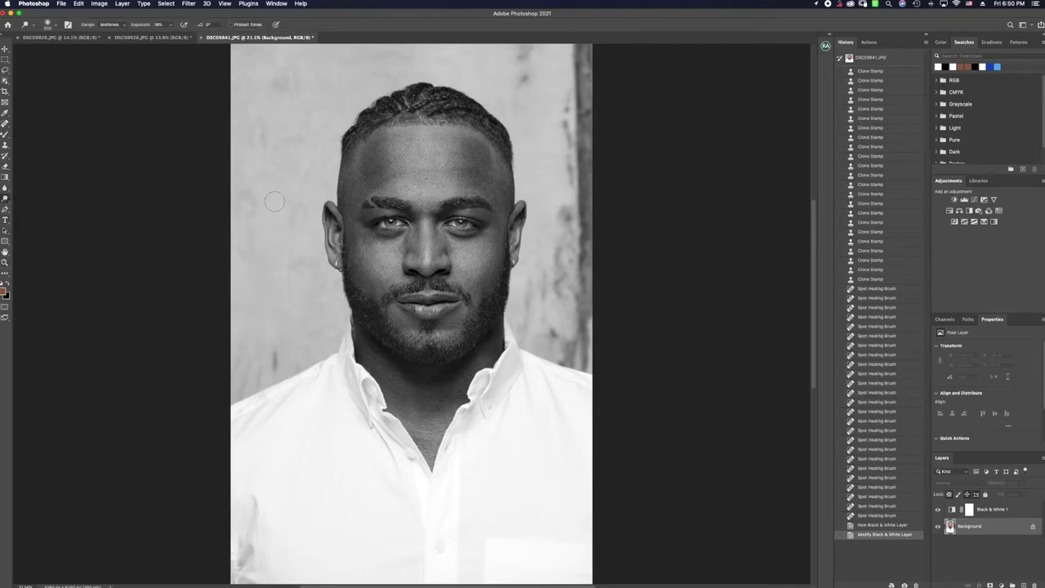
key(1)
key(9)
mouse_move(373, 181)
mouse_down()
mouse_move(372, 147)
mouse_move(388, 160)
mouse_move(386, 178)
mouse_move(360, 192)
mouse_move(402, 177)
mouse_move(368, 170)
mouse_move(383, 139)
mouse_move(385, 173)
mouse_up()
drag(387, 170, 391, 167)
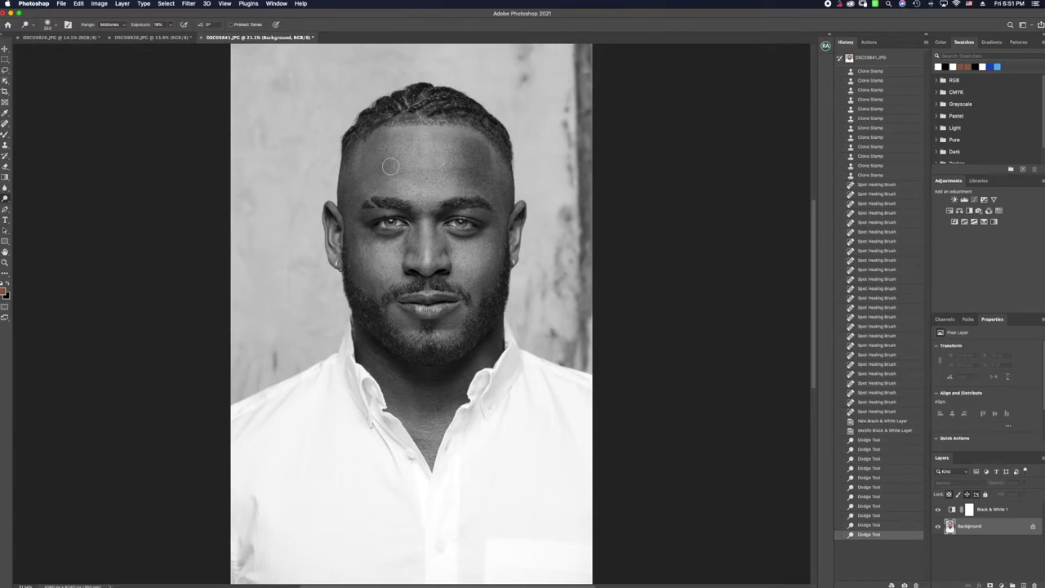
key(])
mouse_move(476, 171)
mouse_down()
mouse_move(462, 147)
mouse_move(477, 157)
mouse_move(483, 185)
mouse_move(473, 163)
mouse_move(470, 173)
mouse_move(495, 196)
mouse_move(474, 178)
mouse_move(484, 178)
mouse_move(480, 162)
mouse_move(499, 200)
mouse_up()
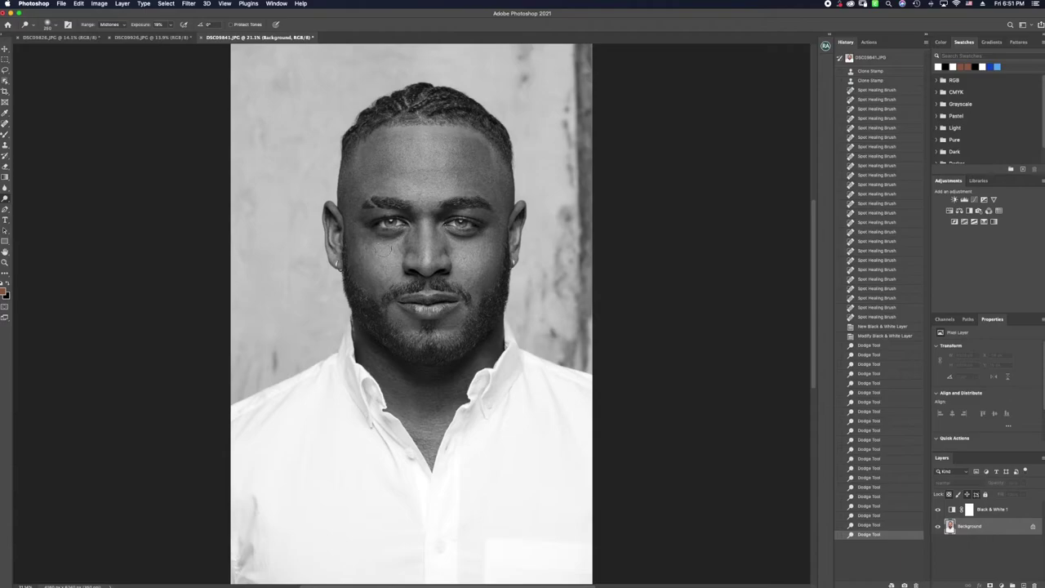
Dodge the area beneath the image-left eye and, with a larger brush, both cheeks along the beard.
mouse_move(381, 237)
mouse_down()
mouse_move(409, 235)
mouse_move(409, 252)
mouse_move(407, 239)
mouse_move(476, 238)
mouse_move(437, 221)
mouse_move(484, 218)
mouse_move(434, 219)
mouse_move(491, 209)
mouse_move(413, 220)
mouse_up()
click(413, 220)
key(bracketright)
key(bracketright)
key(bracketright)
key(bracketright)
key(bracketright)
mouse_move(366, 286)
mouse_down()
mouse_move(357, 273)
mouse_move(367, 233)
mouse_up()
drag(452, 305, 493, 278)
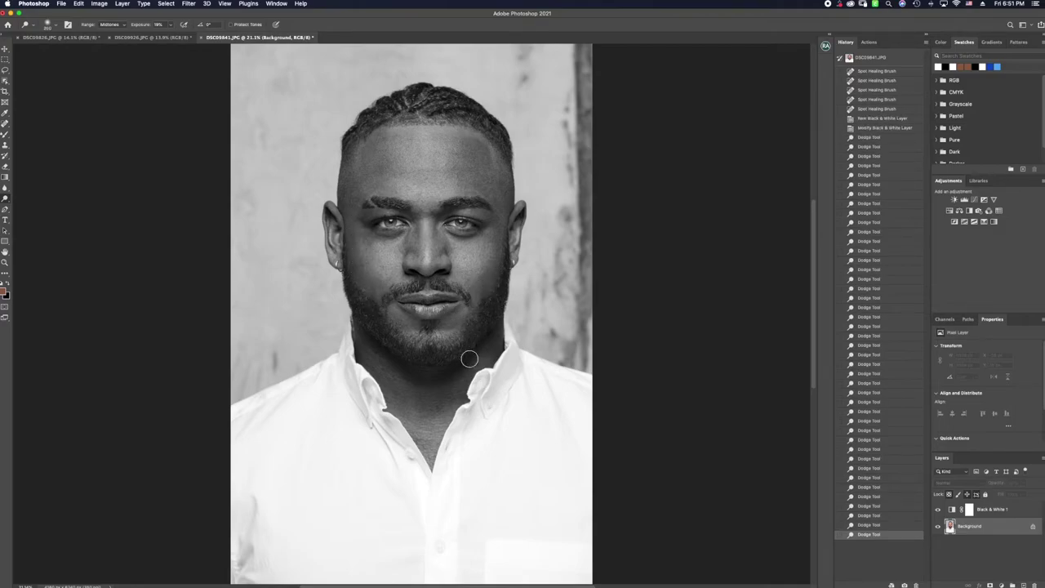
Dodge the shadowed neck below the beard, and the spot beneath the image-left eye with a resized brush.
mouse_move(489, 346)
mouse_down()
mouse_move(445, 392)
mouse_move(426, 392)
mouse_up()
mouse_move(407, 392)
mouse_down()
mouse_move(397, 382)
mouse_move(421, 415)
mouse_move(434, 361)
mouse_up()
key(bracketright)
key(bracketright)
key(bracketright)
key(bracketright)
key(bracketleft)
key(bracketleft)
key(bracketleft)
key(bracketleft)
key(bracketleft)
click(378, 240)
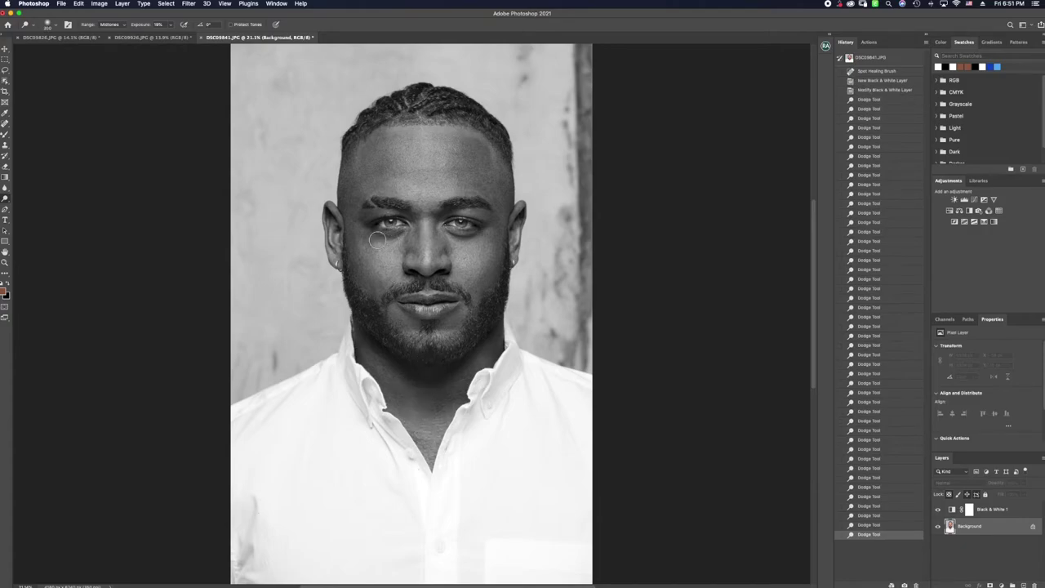
Dodge the image-left side of the forehead and, with a smaller brush, the braids at the top of the head.
drag(363, 167, 383, 146)
key(bracketleft)
click(419, 91)
click(433, 91)
key(bracketleft)
key(bracketleft)
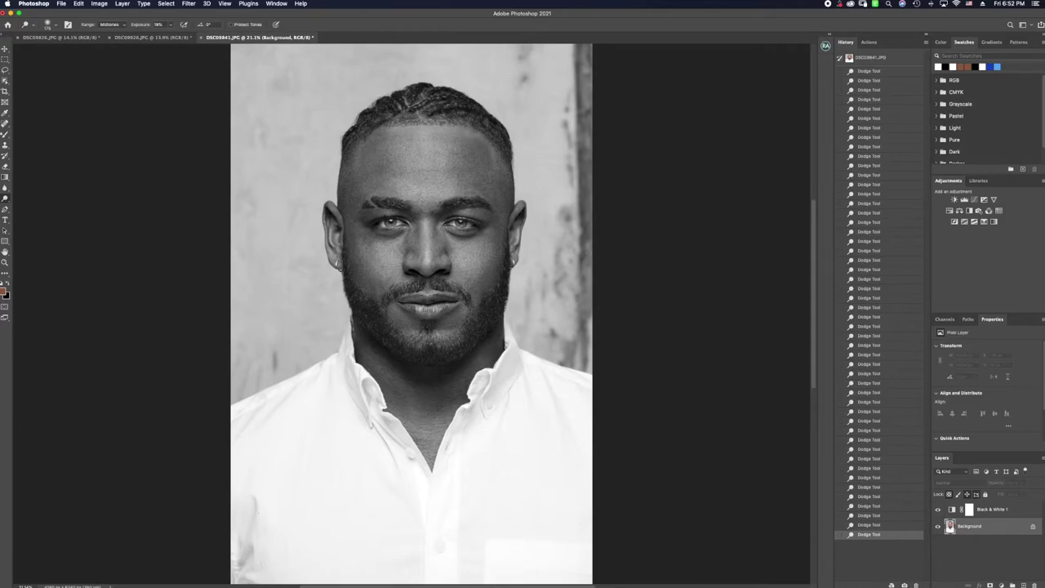
Hide the Black & White 1 layer and compare the original photo with the dodged version using the history.
click(937, 509)
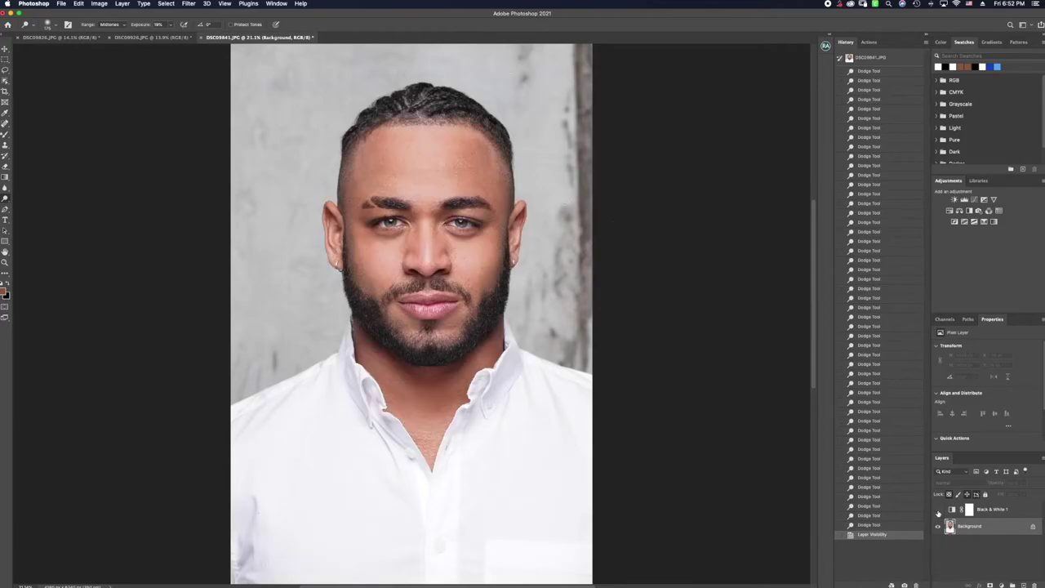
click(882, 60)
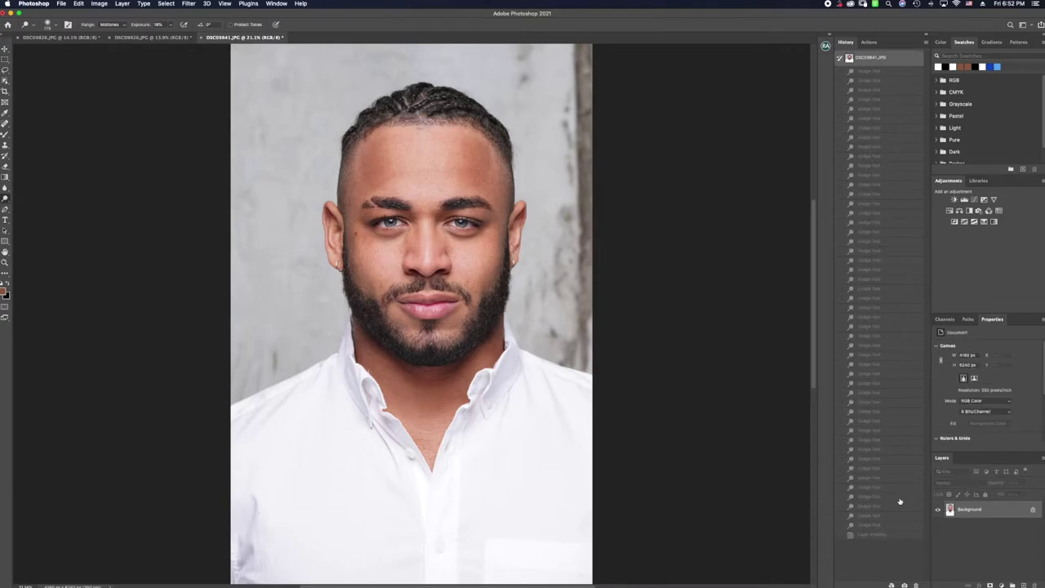
click(891, 535)
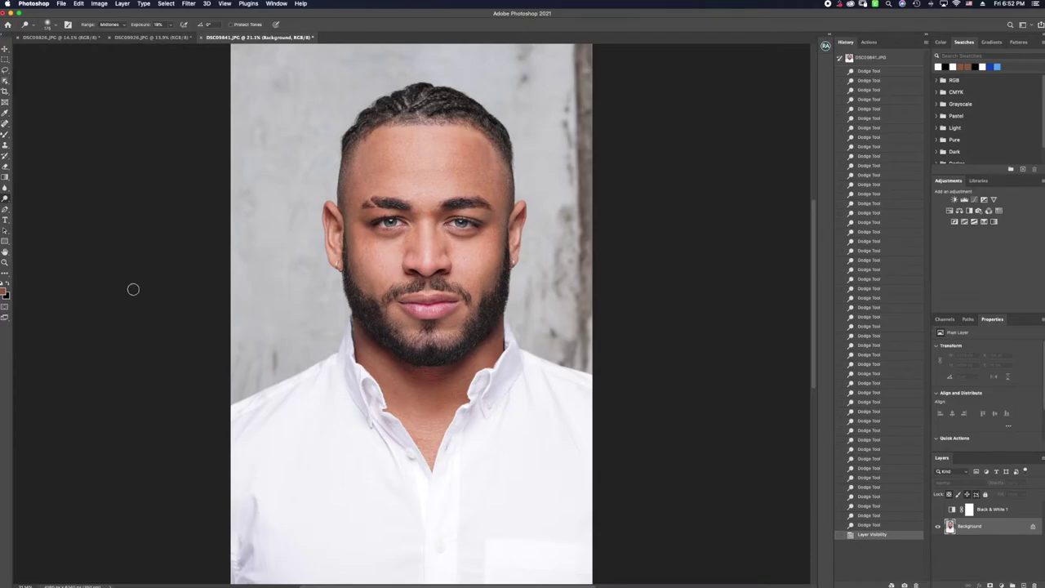
Set up the Clone Stamp with a much larger brush and flatten the image.
click(870, 43)
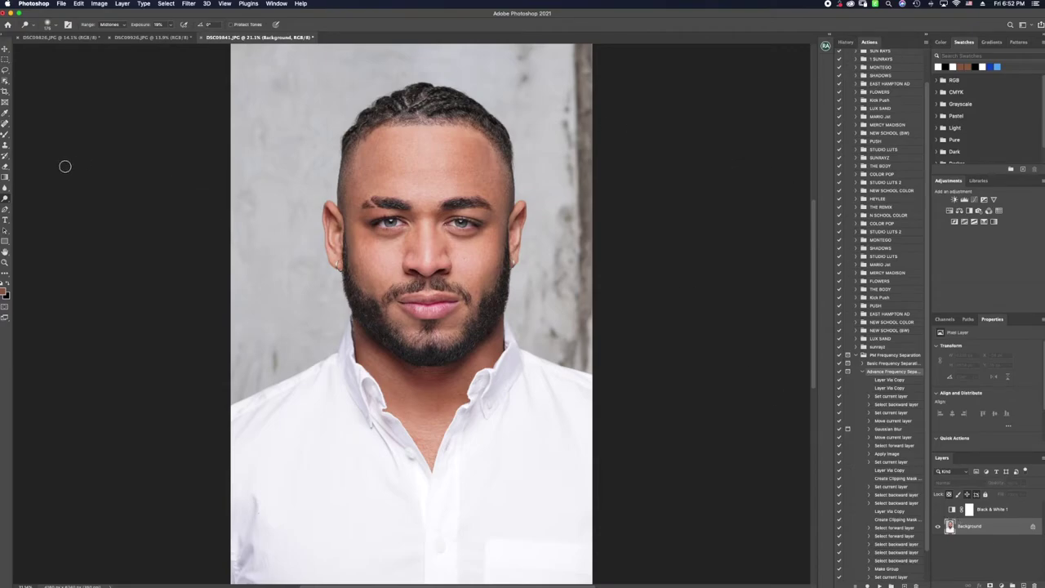
click(5, 145)
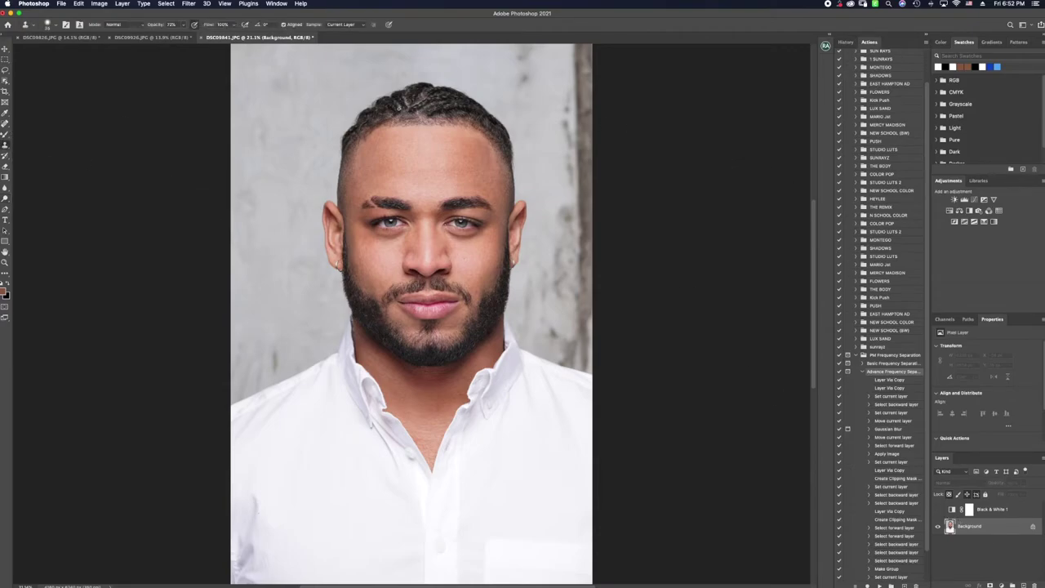
key(bracketright)
key(bracketright)
key(bracketright)
key(bracketright)
key(bracketright)
key(bracketright)
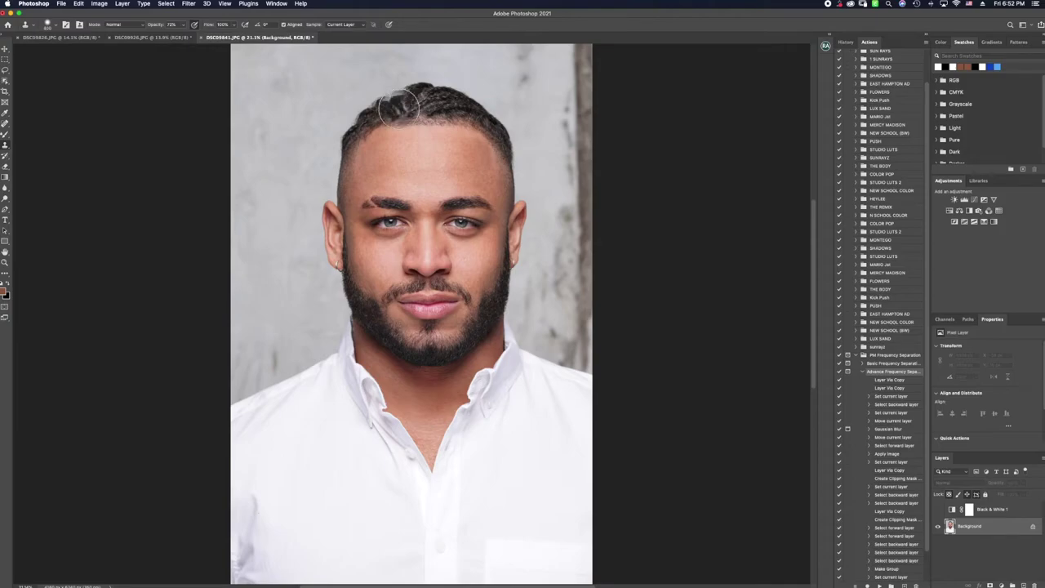
right_click(967, 528)
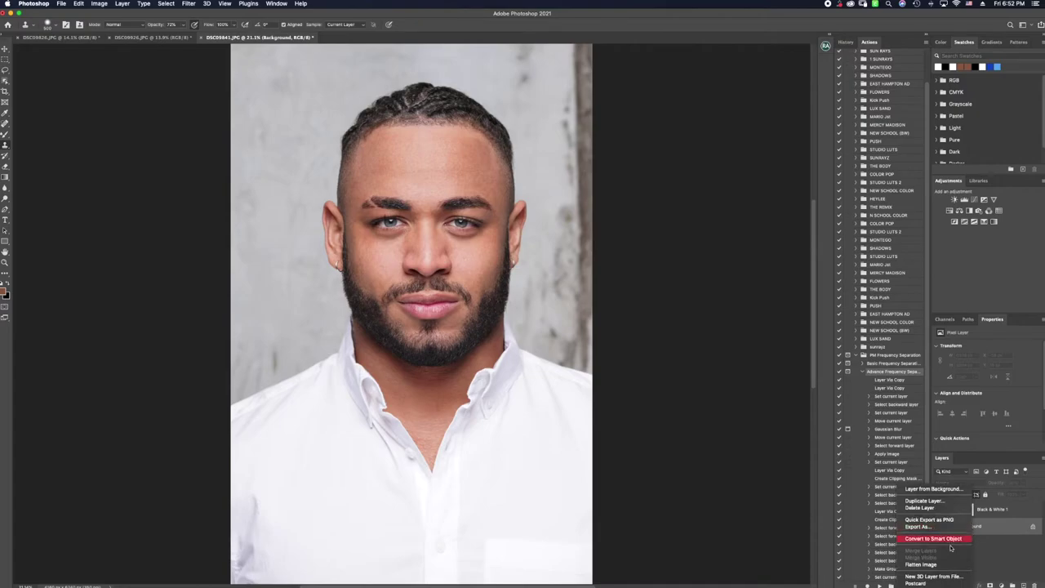
click(949, 566)
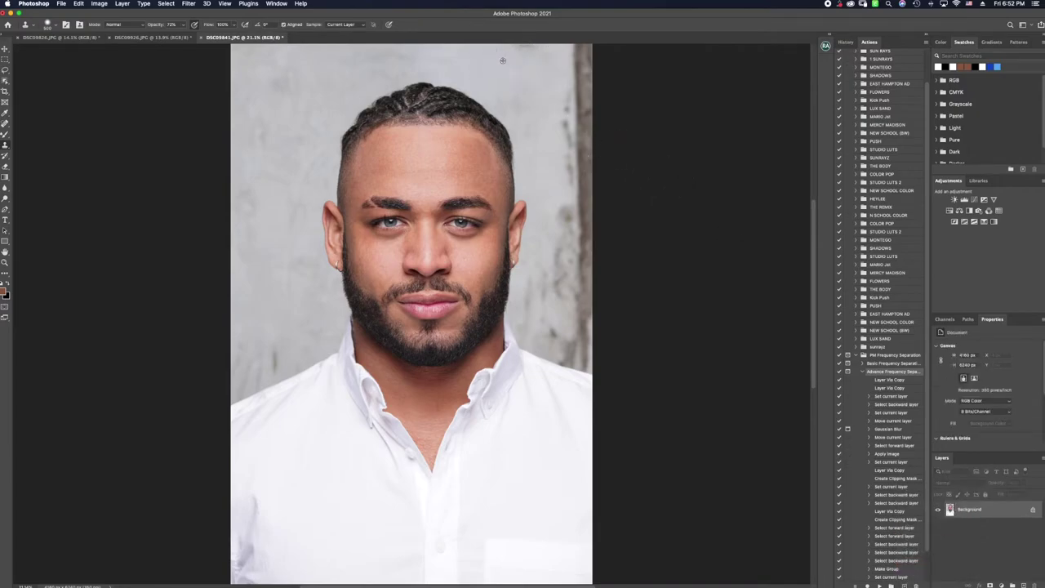
Clone clean wall texture over the dark vertical strip in the background on the image-right side, down to the shoulder.
drag(563, 65, 580, 214)
alt+click(530, 75)
drag(571, 72, 584, 214)
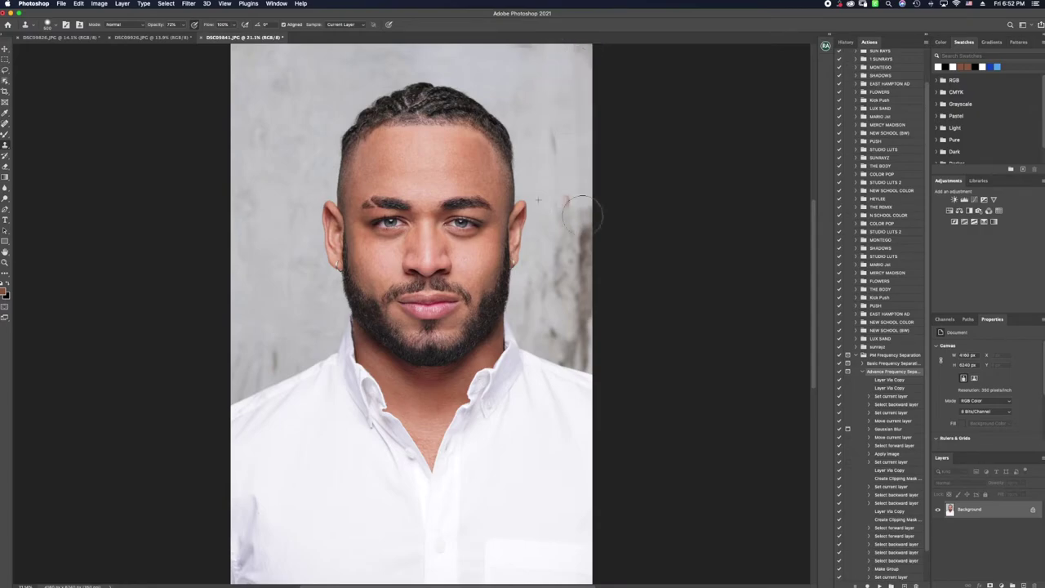
alt+click(545, 99)
click(560, 196)
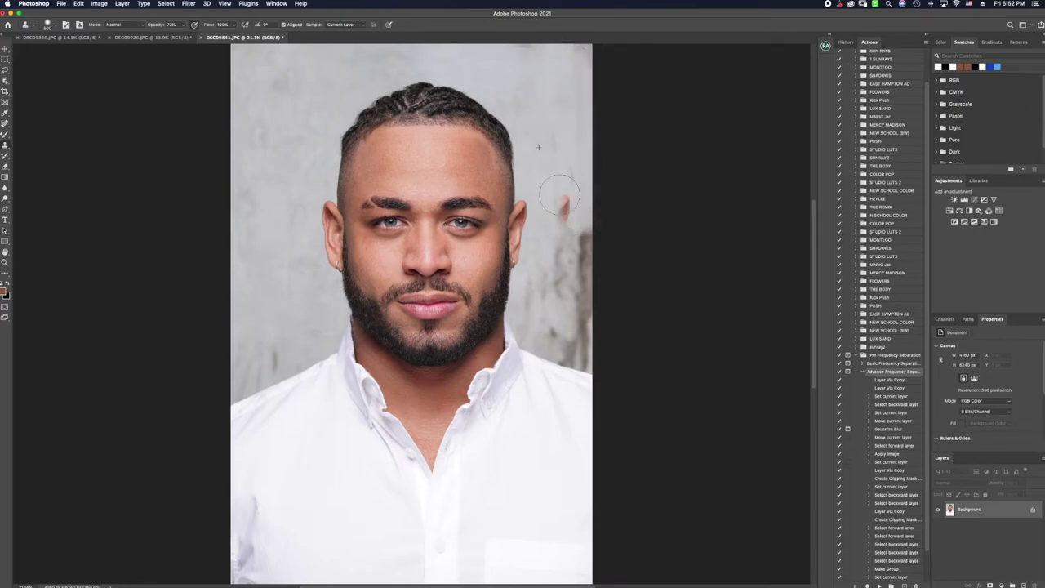
click(560, 211)
alt+click(565, 139)
mouse_move(573, 230)
mouse_down()
mouse_move(581, 295)
mouse_move(580, 246)
mouse_move(581, 283)
mouse_move(570, 293)
mouse_move(549, 279)
mouse_move(539, 309)
mouse_move(572, 320)
mouse_move(559, 320)
mouse_move(590, 298)
mouse_move(569, 286)
mouse_move(585, 325)
mouse_move(581, 268)
mouse_move(579, 301)
mouse_up()
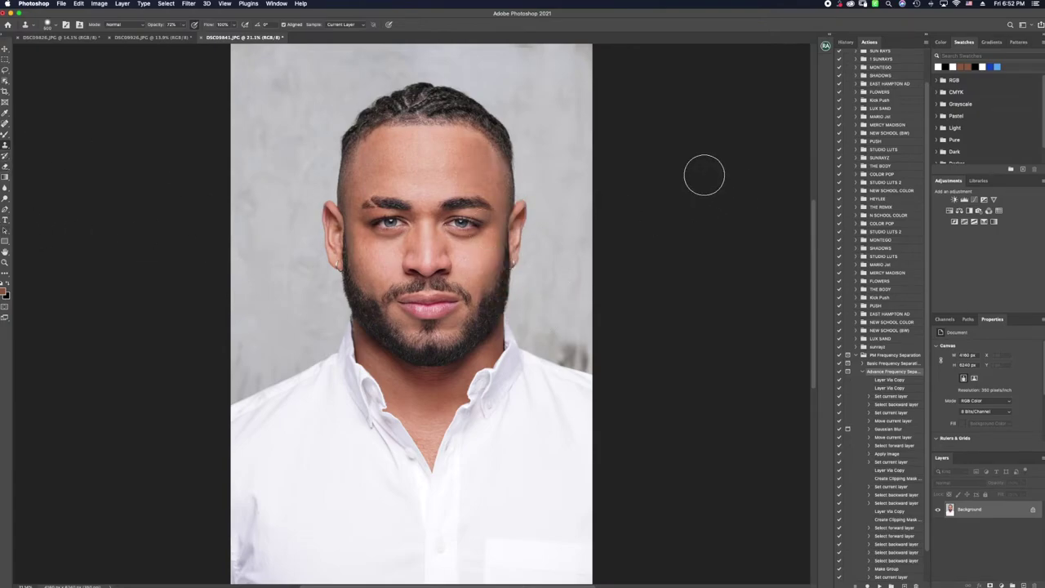
Run the Advance Frequency Separation action on the photo, reducing the Gaussian Blur radius for the Low FS Layer.
click(846, 42)
click(869, 41)
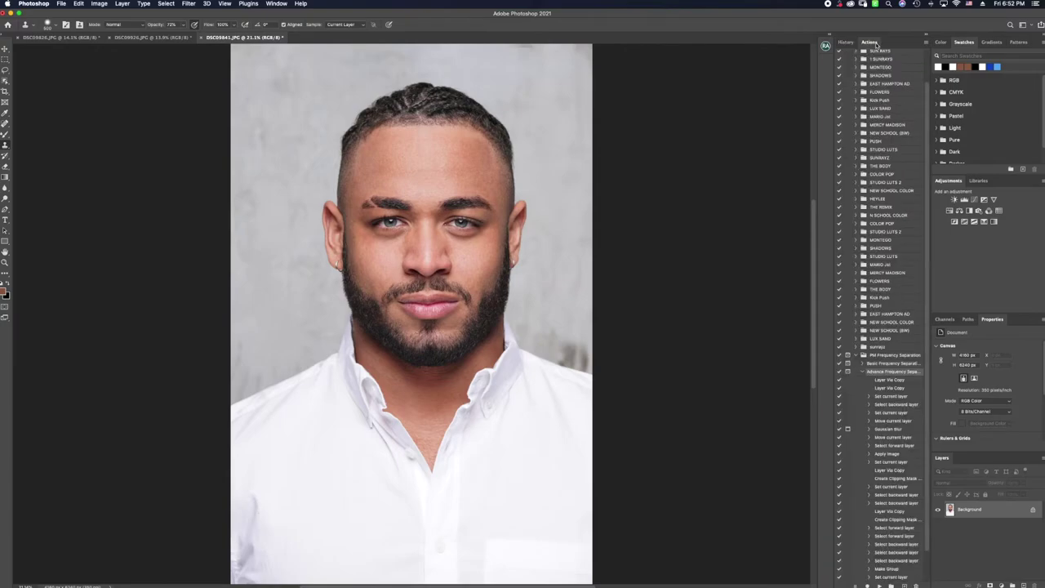
click(863, 373)
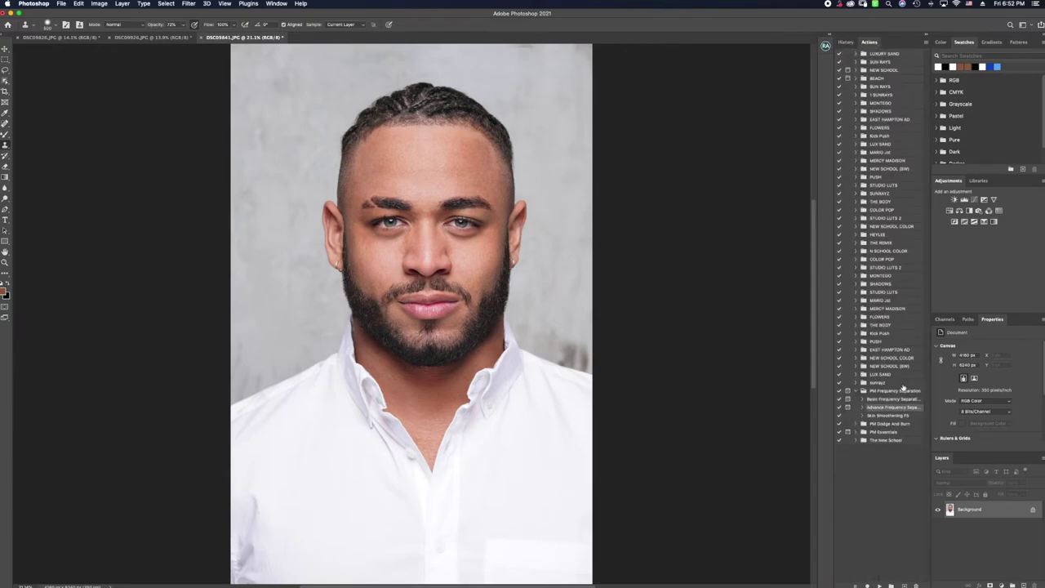
click(863, 408)
click(911, 408)
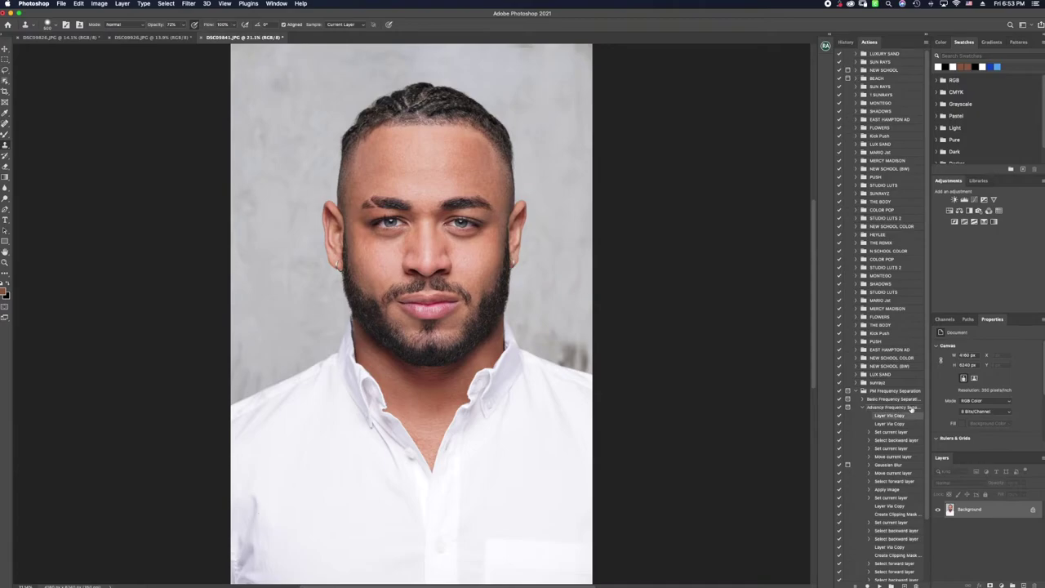
click(878, 585)
drag(496, 280, 484, 281)
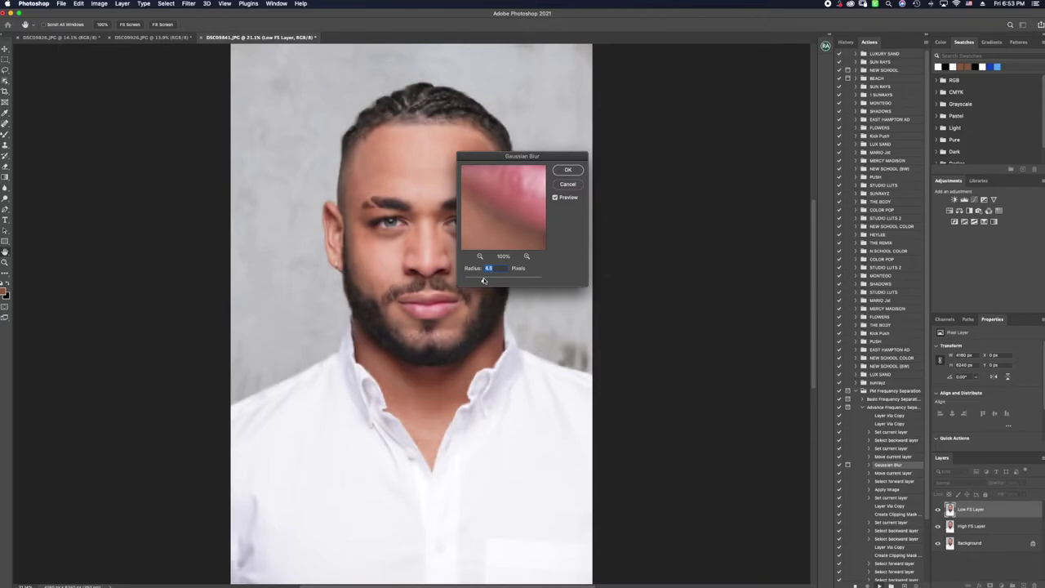
click(567, 170)
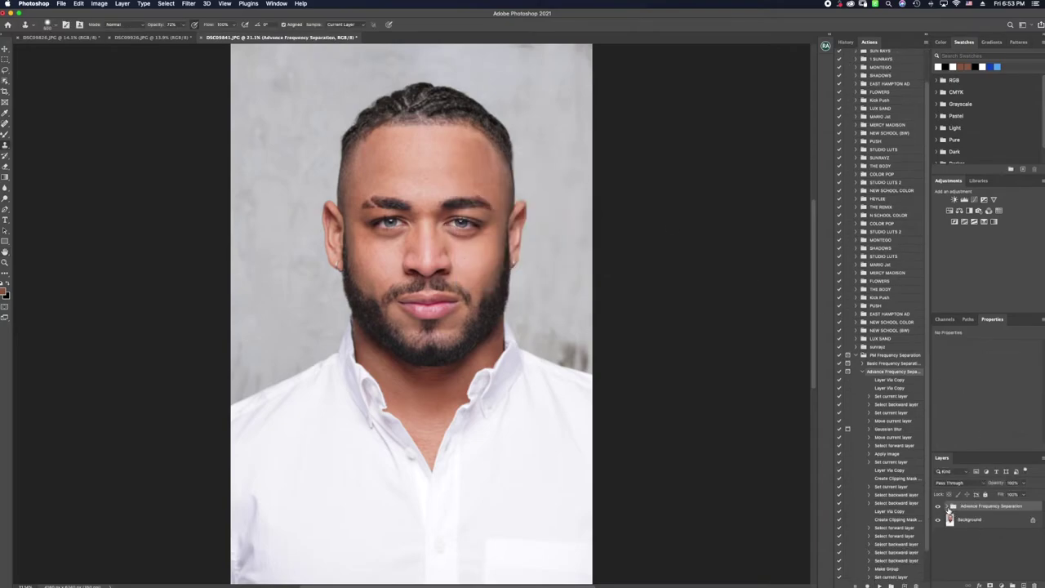
Smooth the skin on the Low FS Layer copy with the Mixer Brush, hiding the High FS Layer while painting and showing it again.
click(947, 507)
click(937, 536)
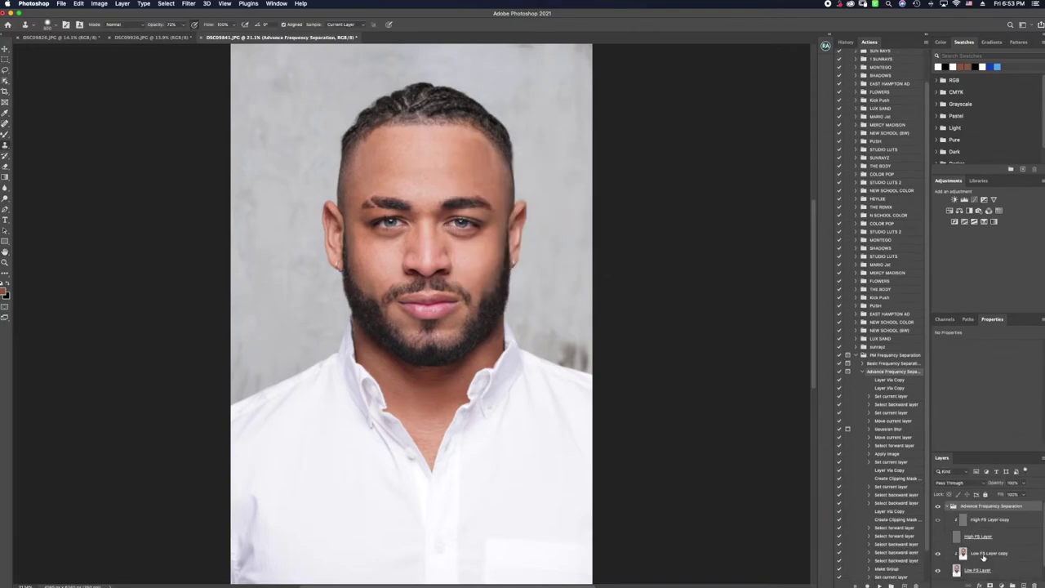
click(983, 555)
click(4, 134)
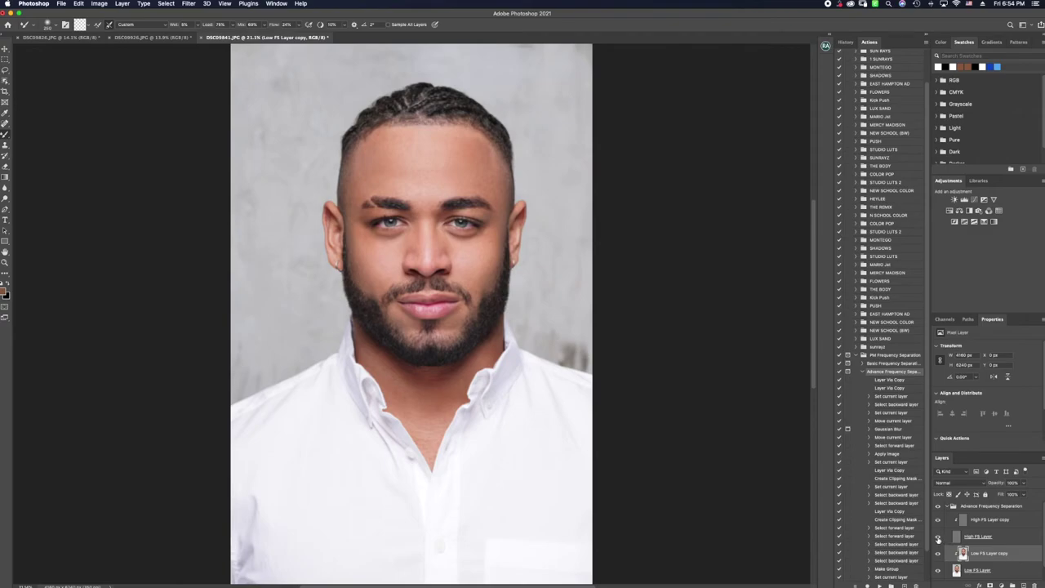
click(937, 539)
Compare the original photo with the smoothed version using the history, ending on the latest state.
click(847, 44)
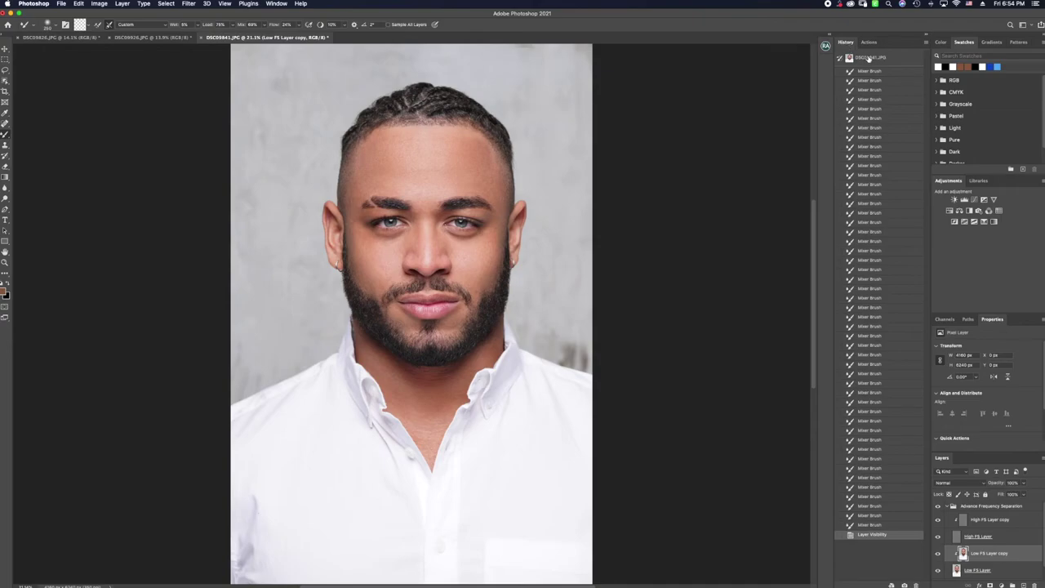
click(869, 57)
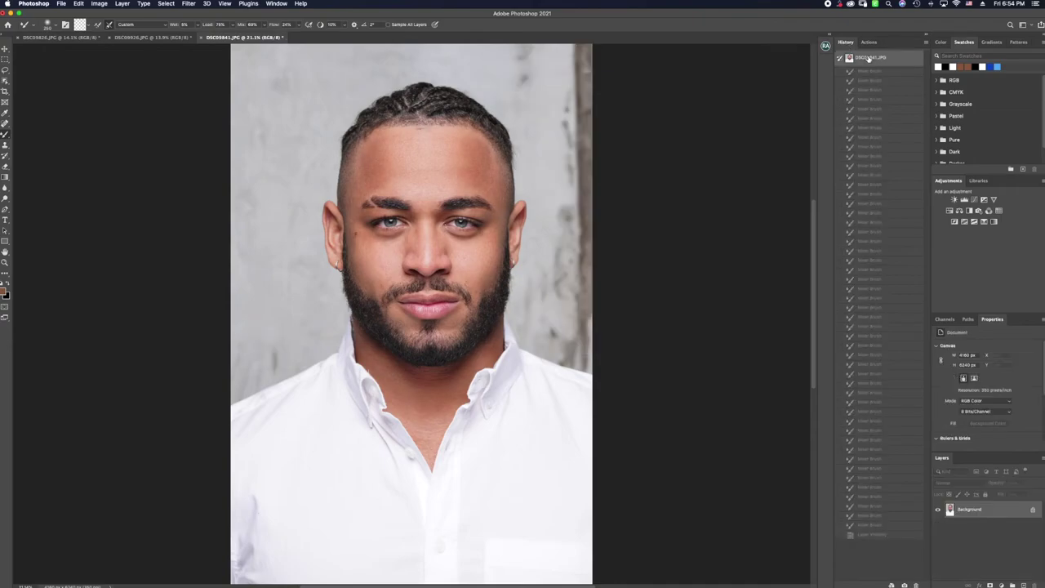
click(875, 535)
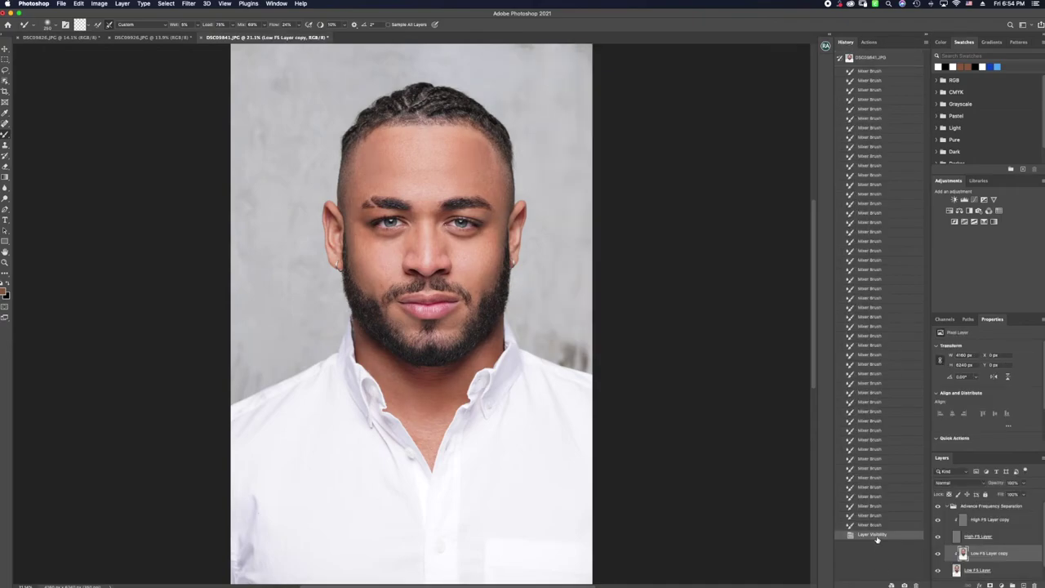
Flatten the frequency separation layers into the Background.
scroll(990, 562, down, 1)
right_click(983, 569)
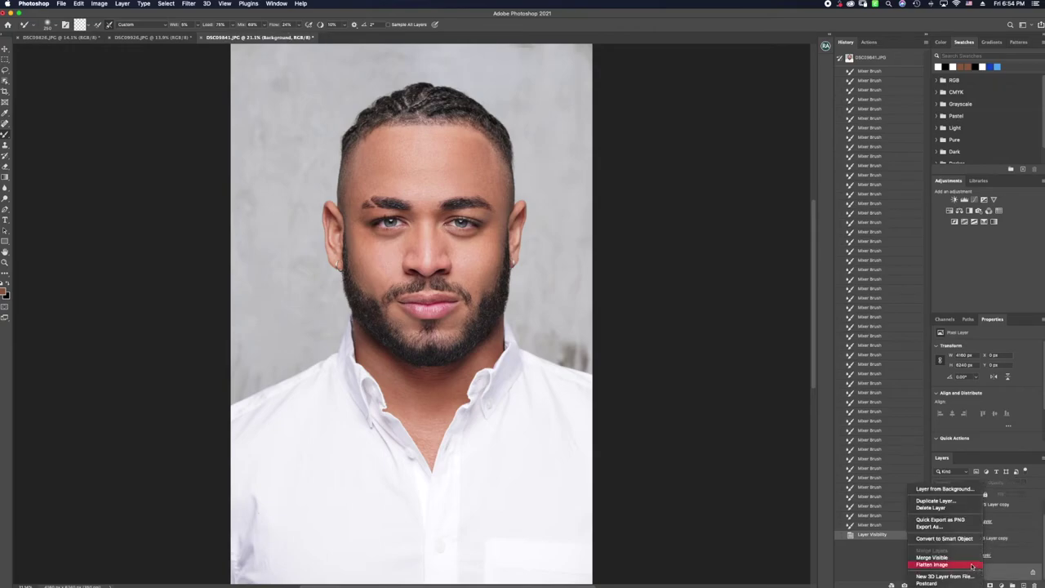
click(971, 564)
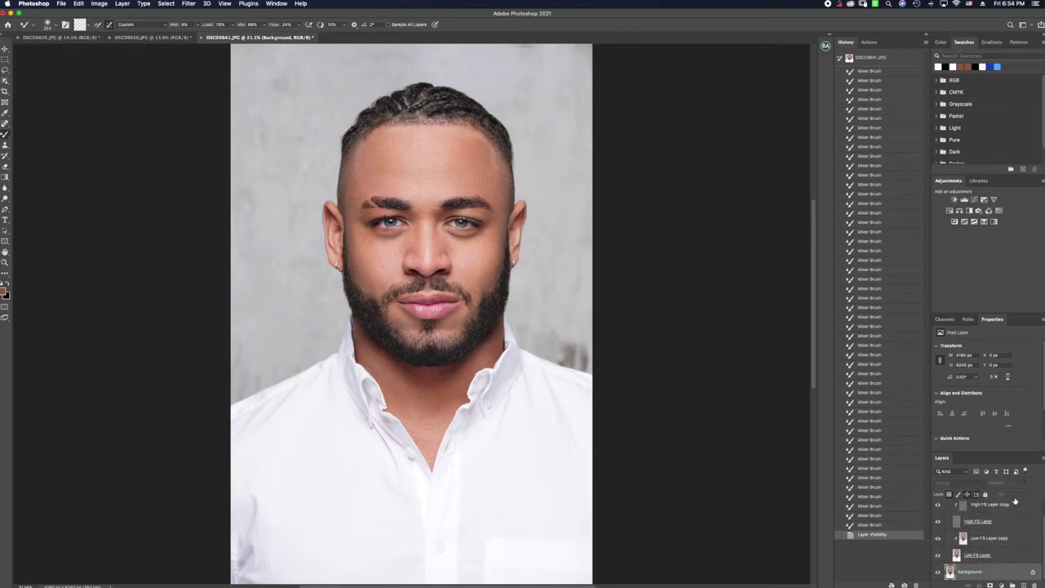
Add a Brightness/Contrast adjustment layer with contrast 15 and switch to the Burn Tool.
click(954, 200)
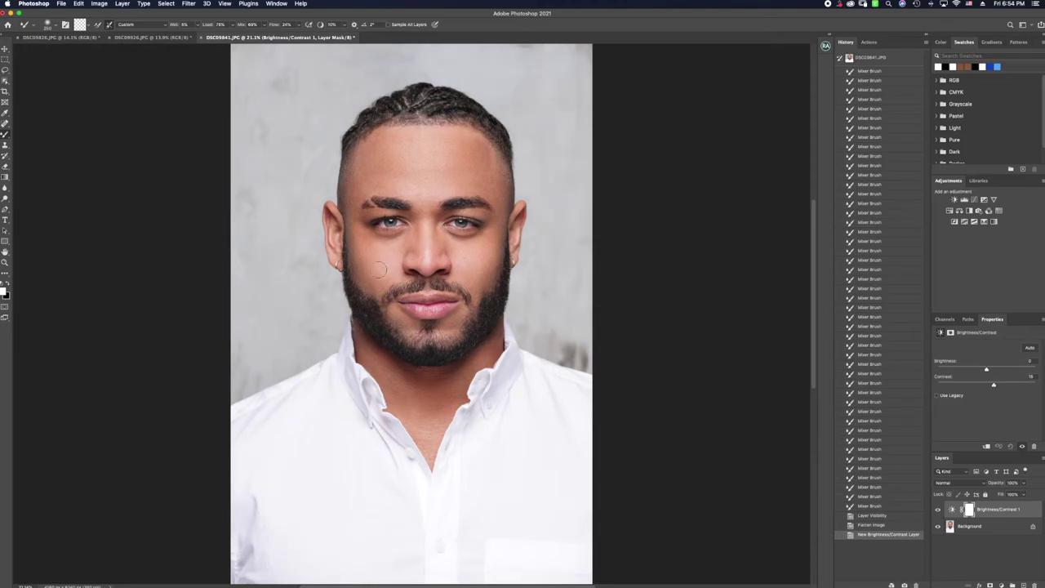
drag(5, 198, 29, 204)
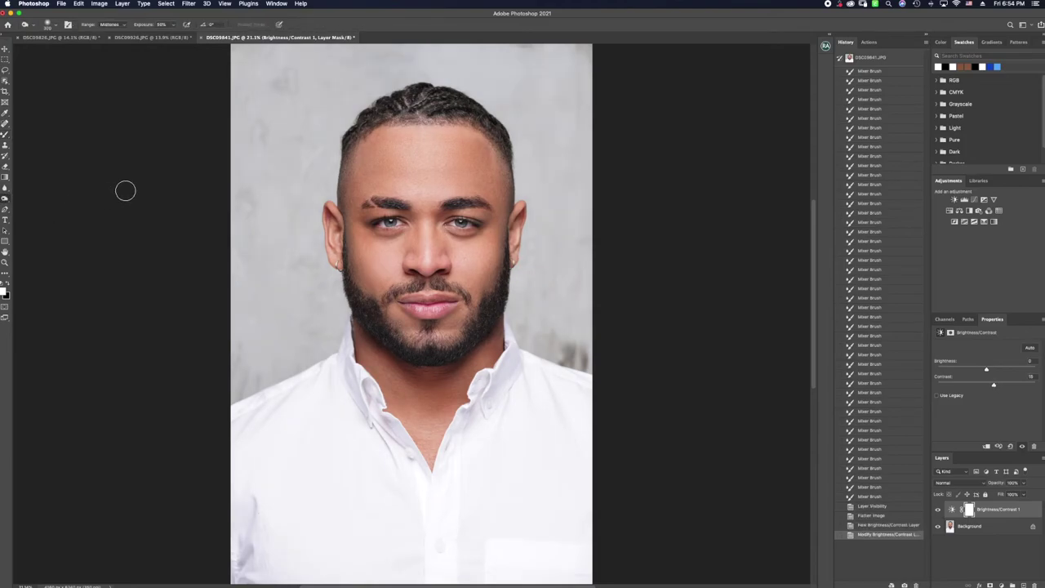
Burn around the nose bridge and the eye on the image's right side, on the Brightness/Contrast 1 layer mask.
click(423, 224)
click(441, 232)
click(462, 225)
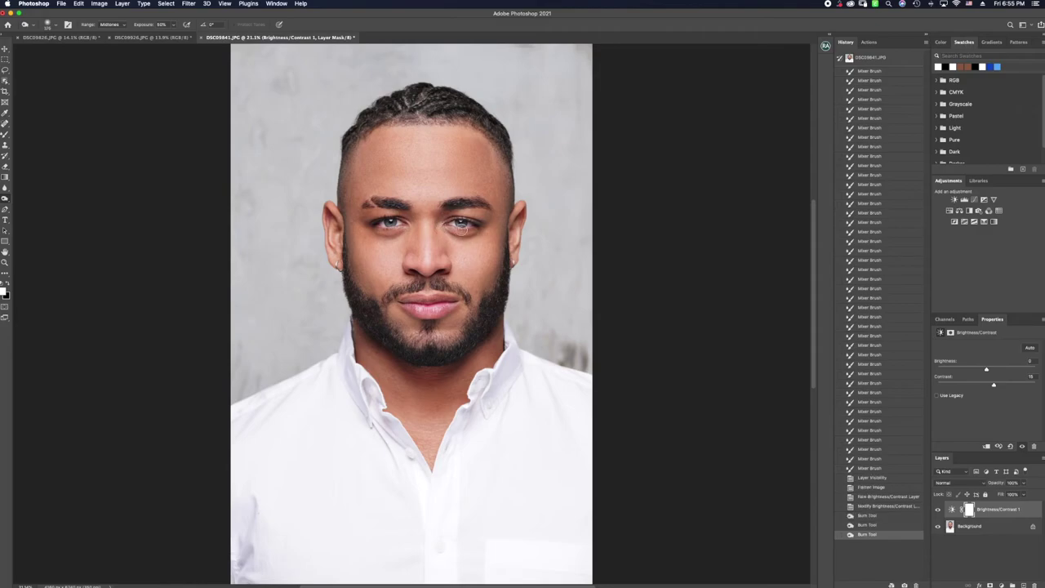
Select the Background layer and burn around the eye and eyebrow on the image's left side.
click(979, 528)
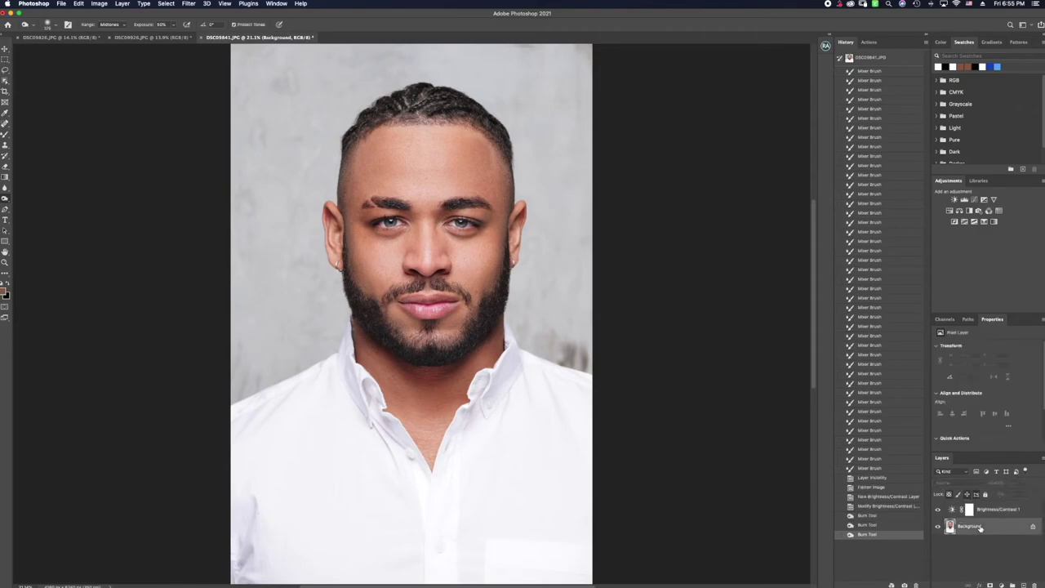
click(408, 215)
click(374, 213)
click(375, 200)
click(375, 203)
click(374, 203)
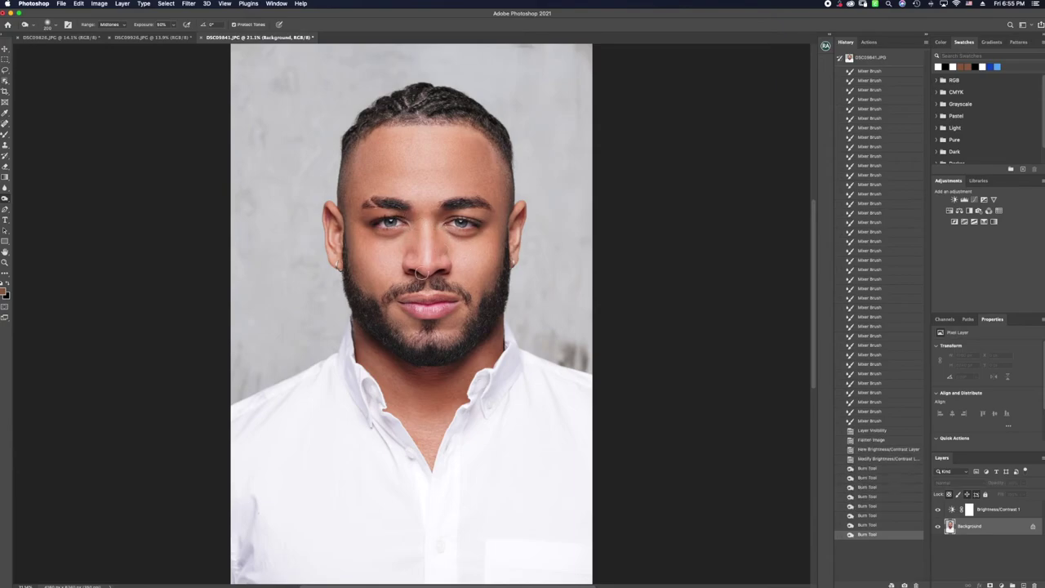
Enlarge the Burn Tool brush and darken the hairline on both sides of the forehead.
key(bracketright)
key(bracketright)
key(bracketright)
key(bracketright)
key(bracketright)
key(bracketright)
key(bracketright)
drag(466, 120, 483, 139)
mouse_move(392, 134)
mouse_down()
mouse_move(360, 137)
mouse_move(339, 168)
mouse_move(374, 121)
mouse_up()
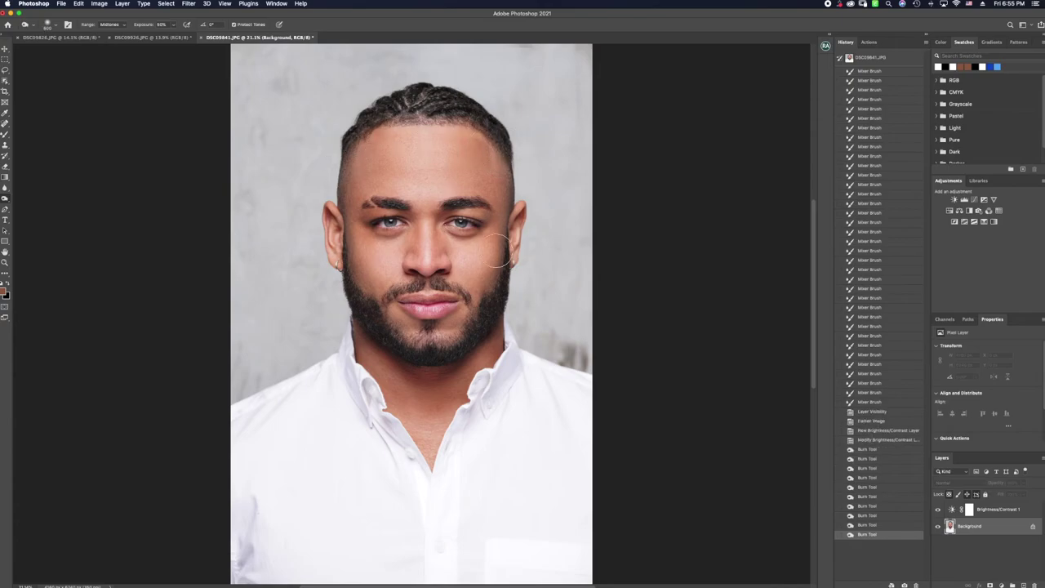
Burn the beard along both cheeks and under the chin with a slightly smaller brush.
key(bracketleft)
click(495, 298)
click(357, 289)
click(388, 332)
click(462, 350)
click(409, 357)
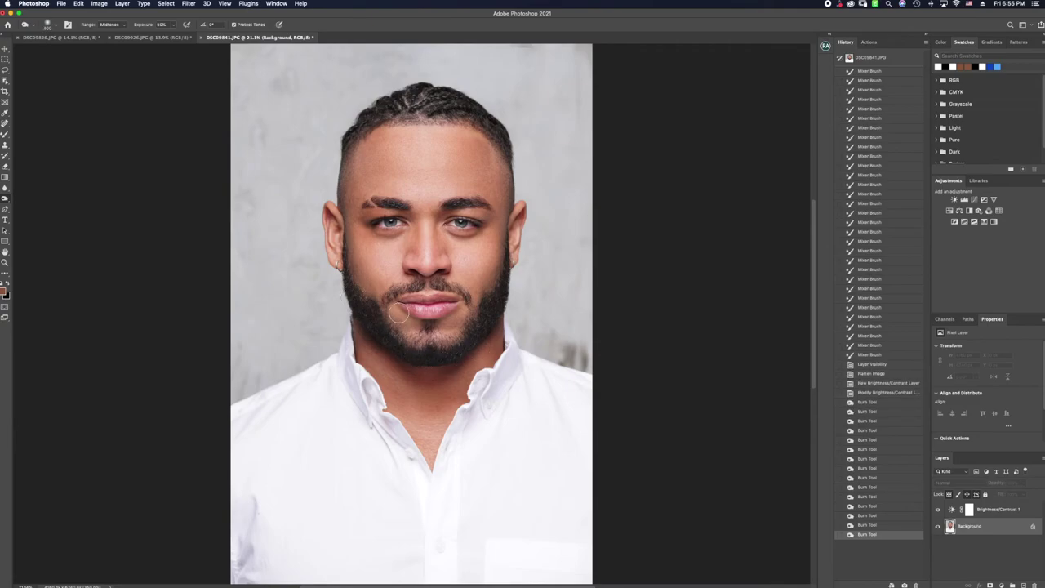
Burn the moustache and the beard around the mouth and along the jaw on the image's right side.
click(389, 294)
click(377, 305)
click(415, 286)
click(437, 284)
click(459, 291)
click(470, 307)
click(475, 326)
click(489, 316)
click(489, 307)
click(496, 294)
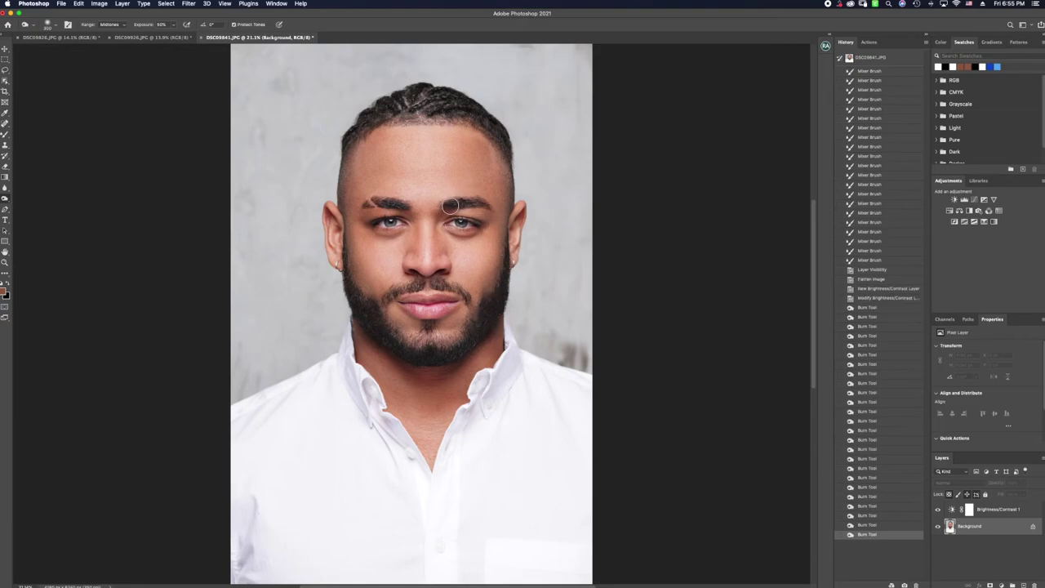
Darken both eyebrows with the Burn Tool.
click(475, 203)
click(490, 208)
click(387, 204)
click(366, 202)
click(357, 203)
click(398, 209)
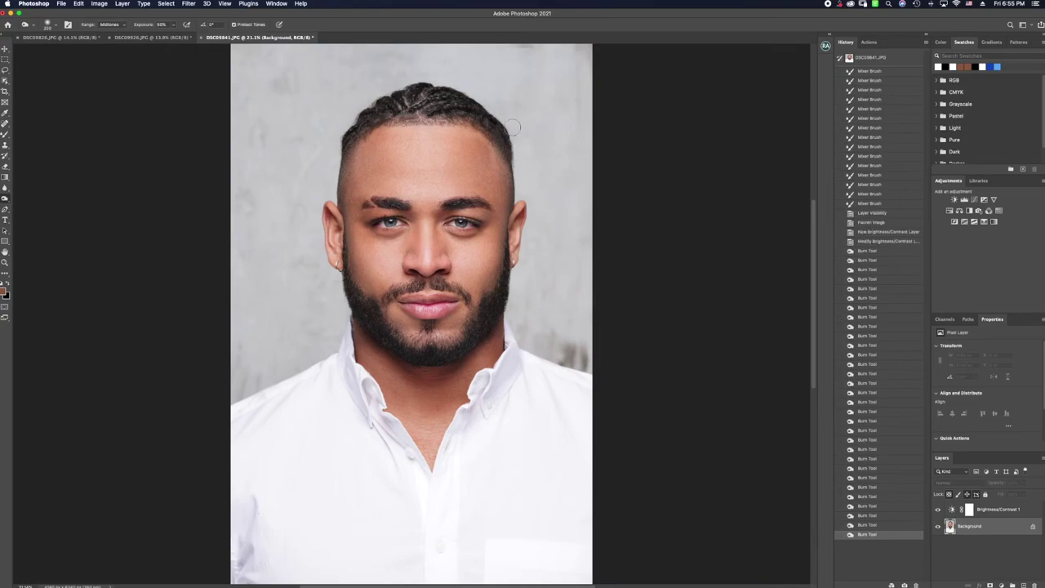
Try a tighter crop around the head and shoulders and revert to the history state before it.
click(5, 93)
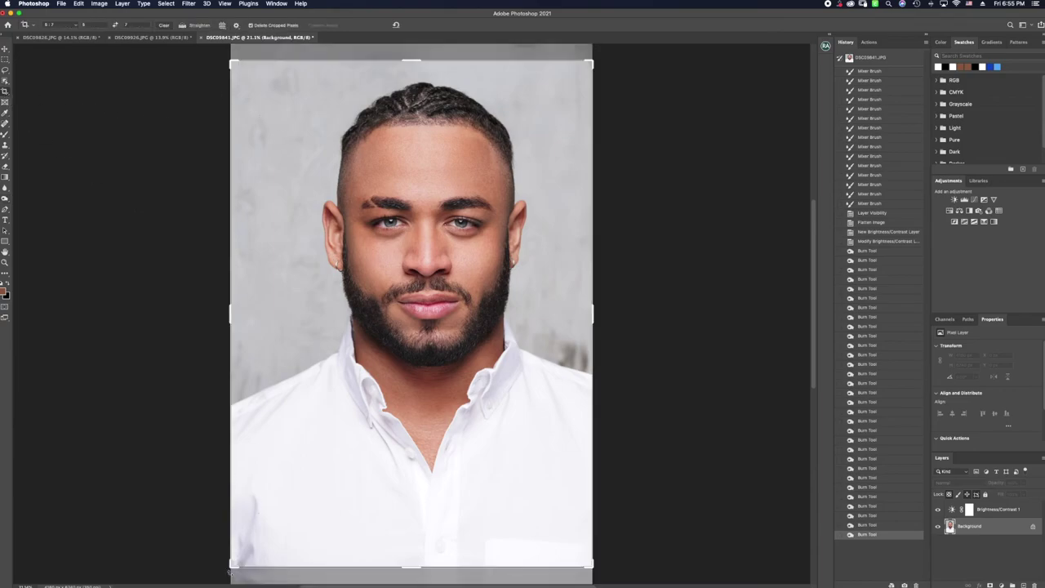
drag(229, 567, 263, 555)
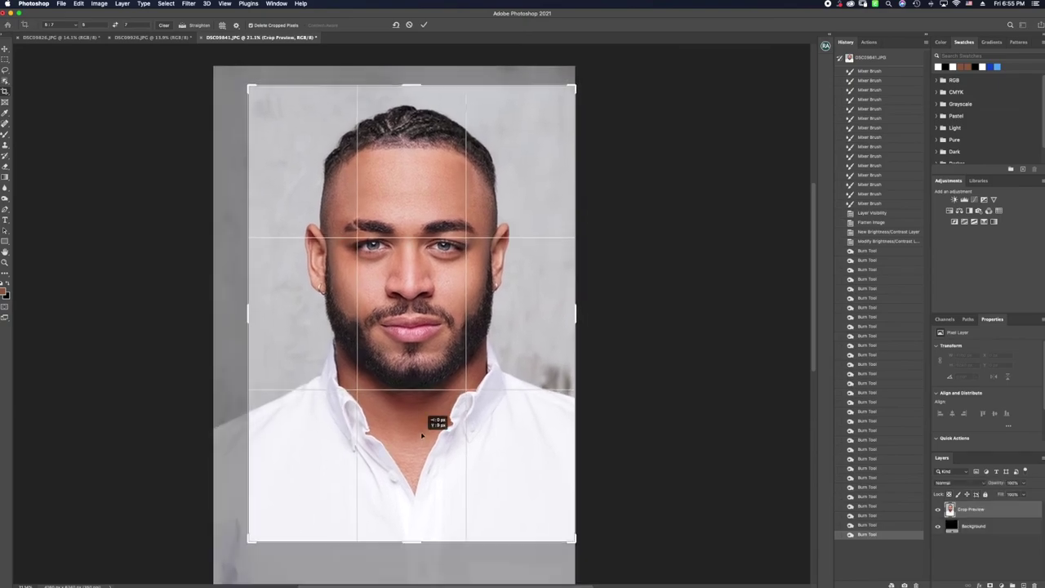
key(Return)
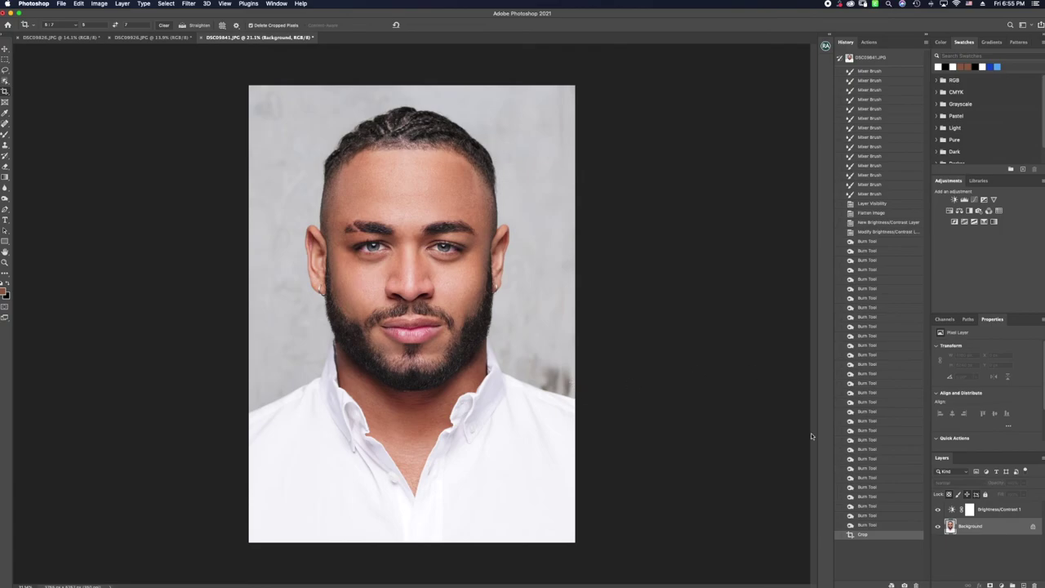
click(867, 526)
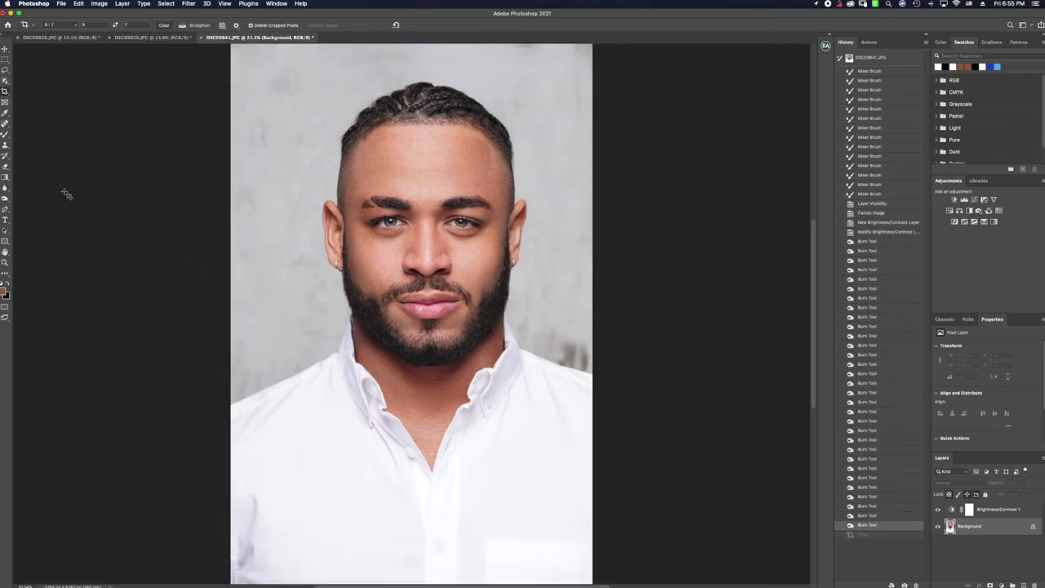
Compare the whole retouched portrait with the original snapshot in the history, ending on the last Burn Tool state.
click(5, 263)
key(ctrl+minus)
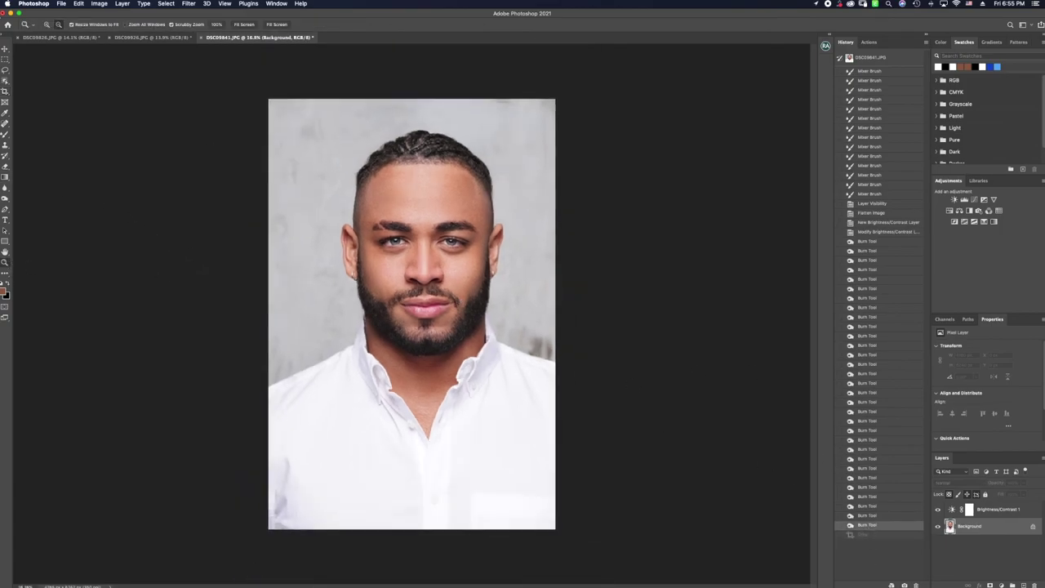
click(243, 25)
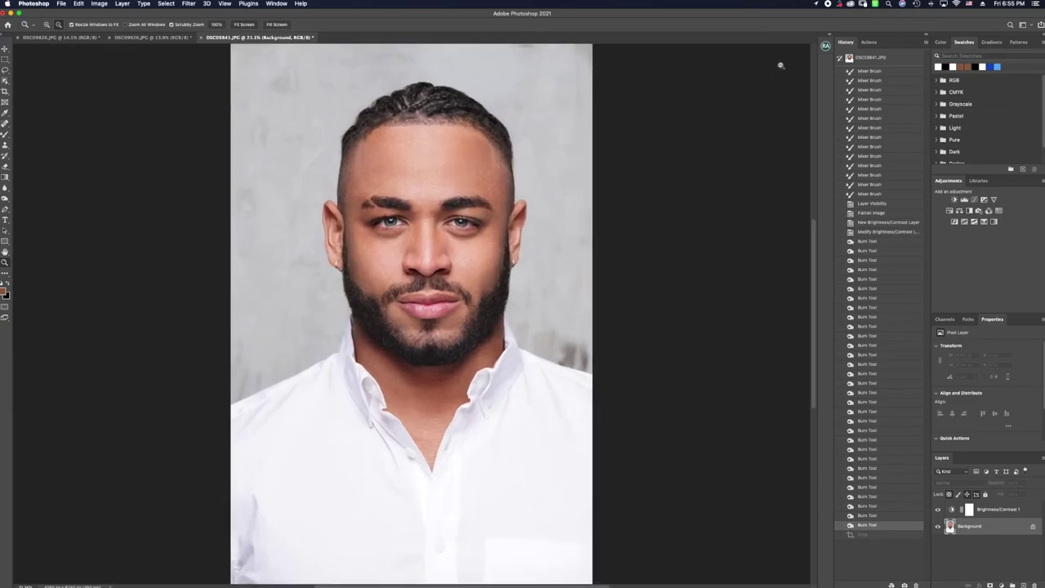
click(873, 58)
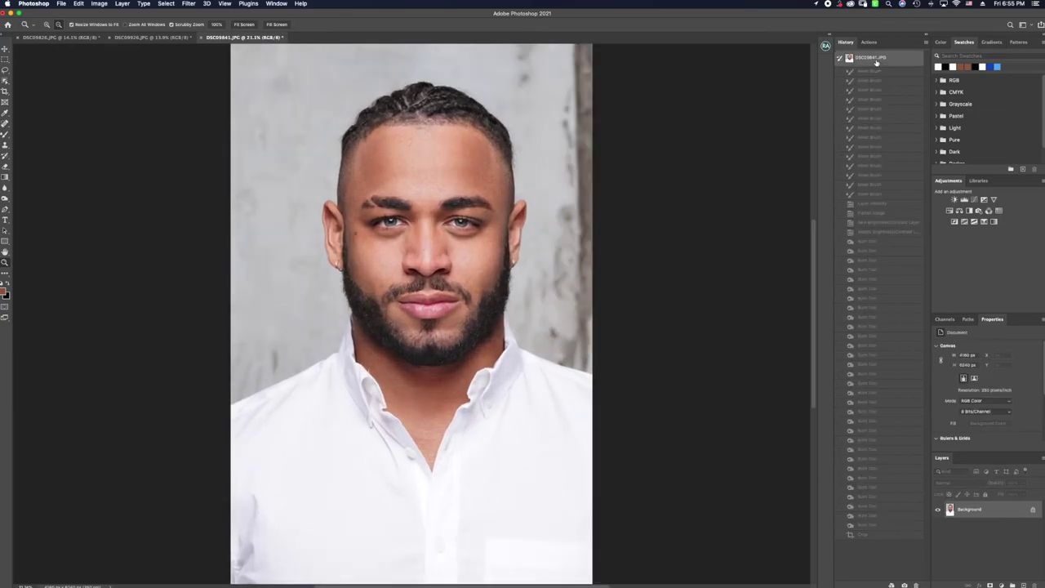
click(868, 535)
click(874, 525)
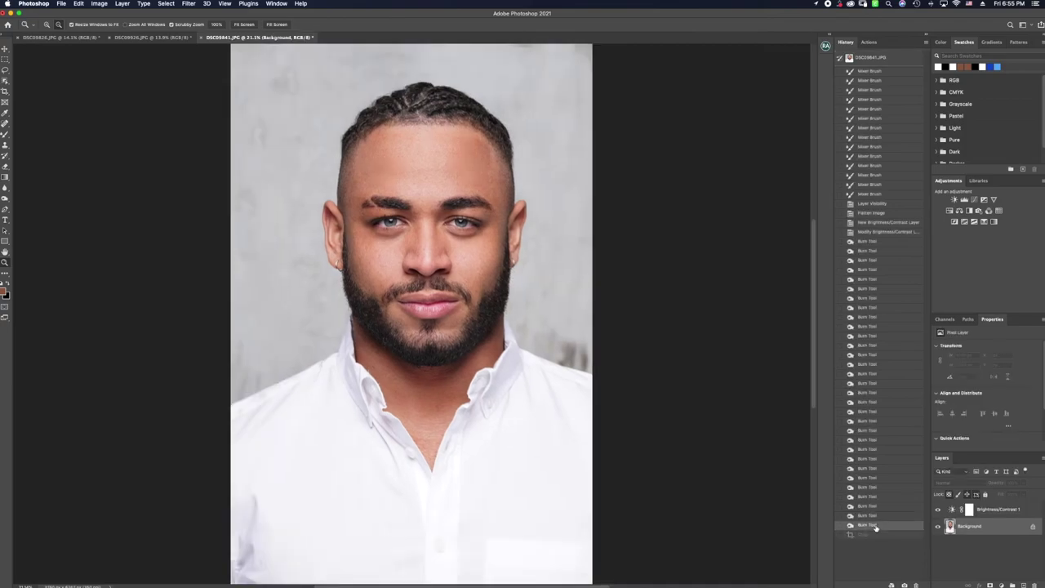
Crop the portrait closer around the head and shoulders, shifting the image to centre the face in the frame.
drag(345, 230, 318, 228)
key(c)
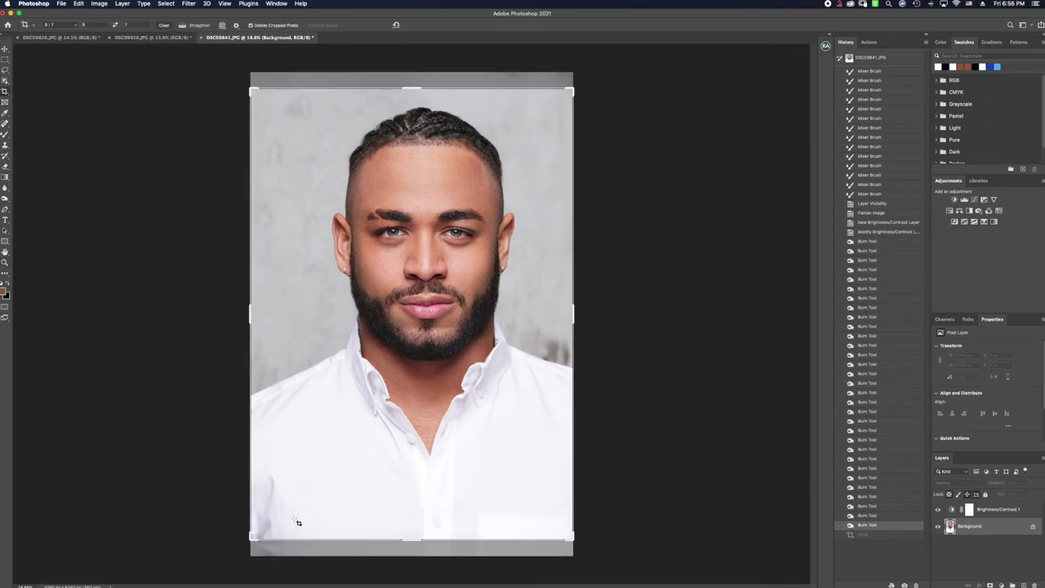
drag(252, 554, 282, 521)
drag(353, 477, 354, 469)
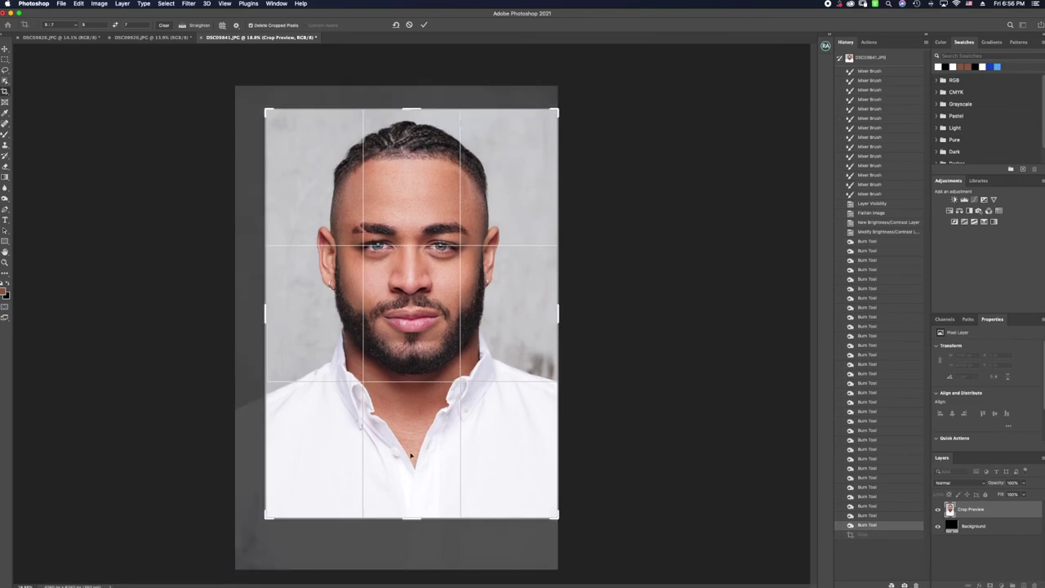
key(Return)
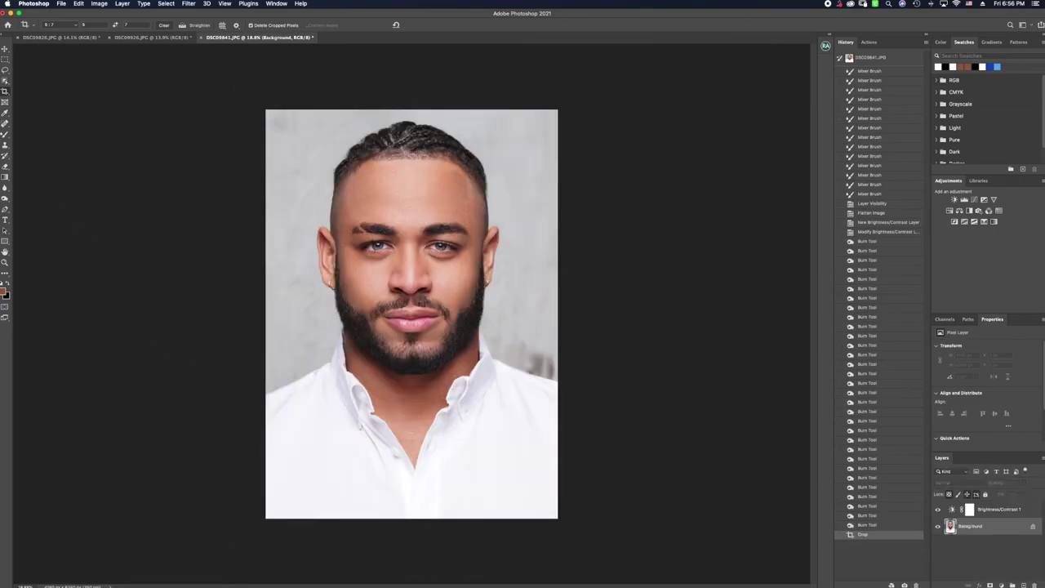
Compare the retouched face close up with the original snapshot, returning to the last Burn Tool state before the crop.
click(6, 263)
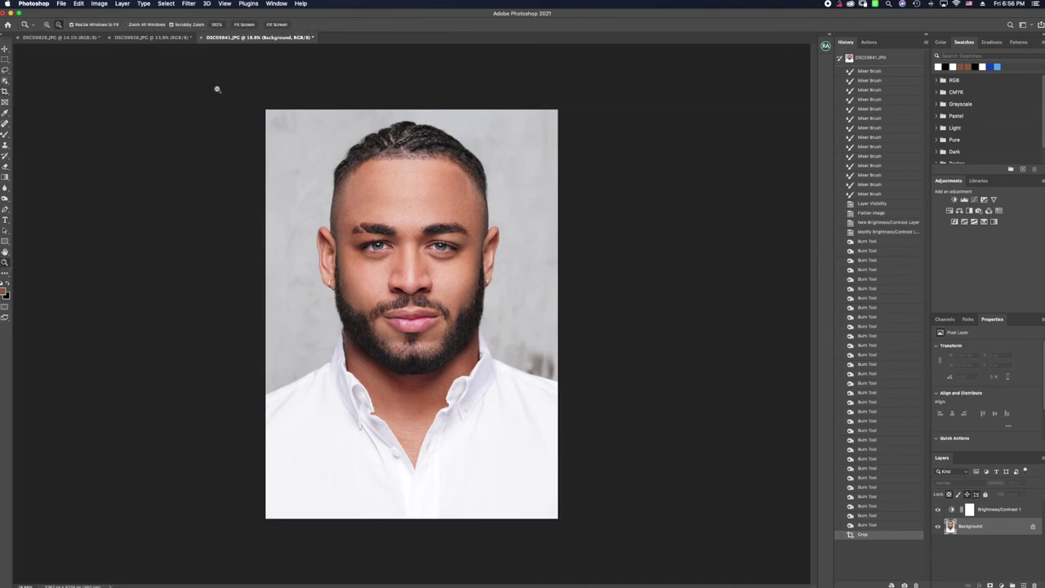
click(244, 25)
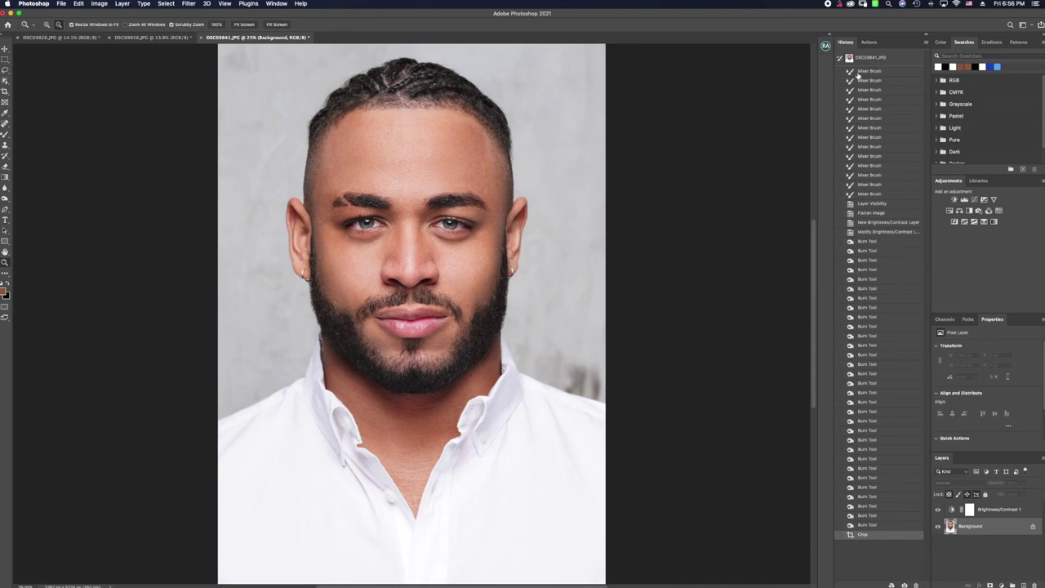
drag(418, 235, 440, 232)
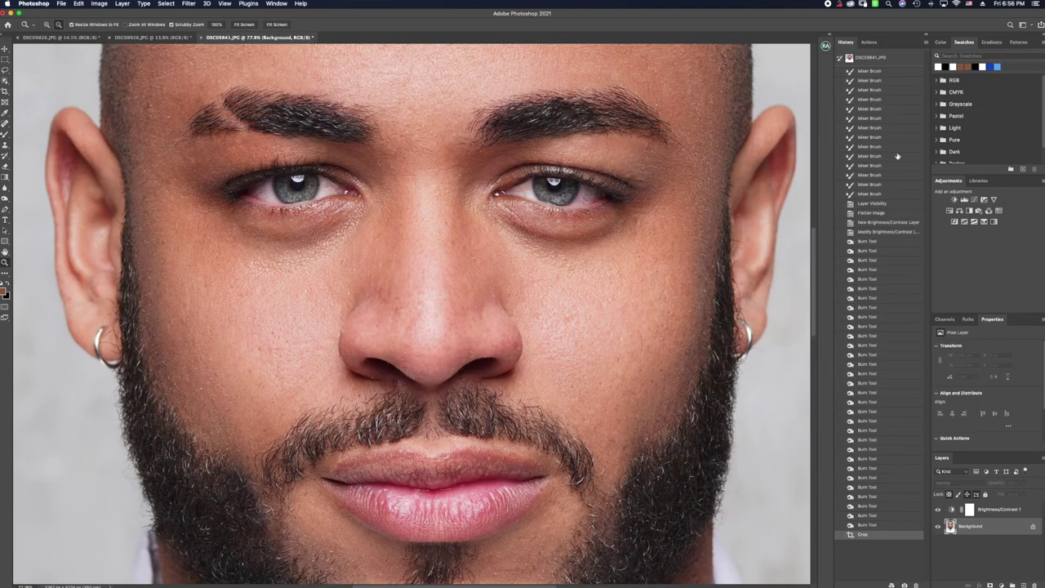
click(885, 60)
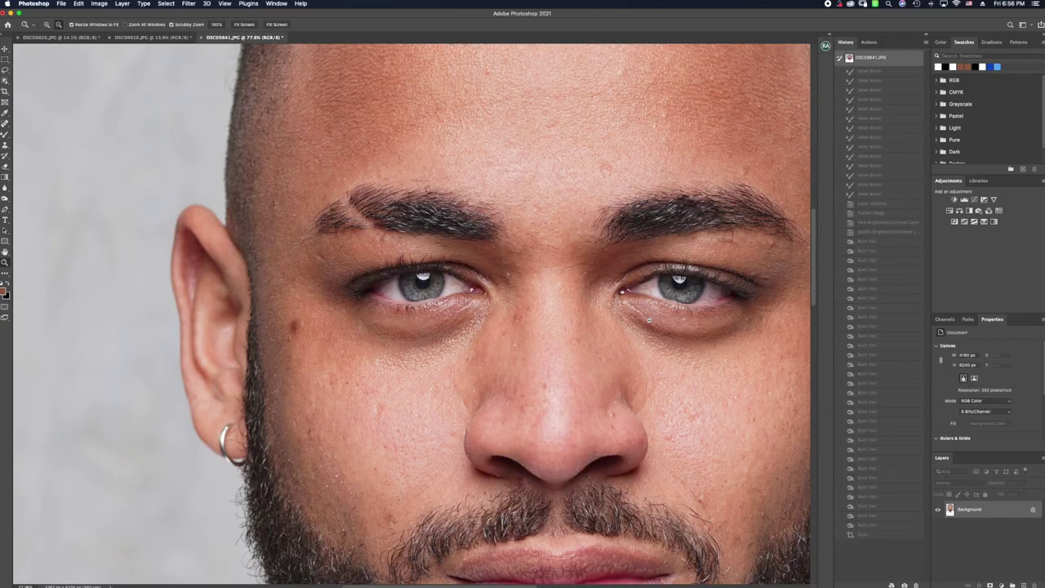
click(870, 526)
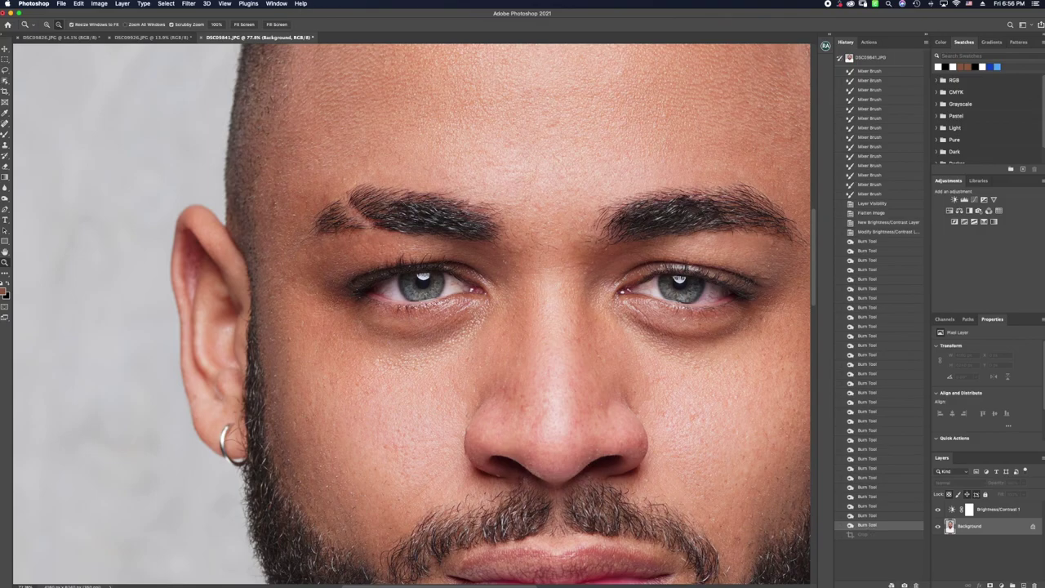
Compare the original and retouched skin across the full face, and inspect the mouth and beard in the last Burn Tool state.
scroll(689, 340, right, 5)
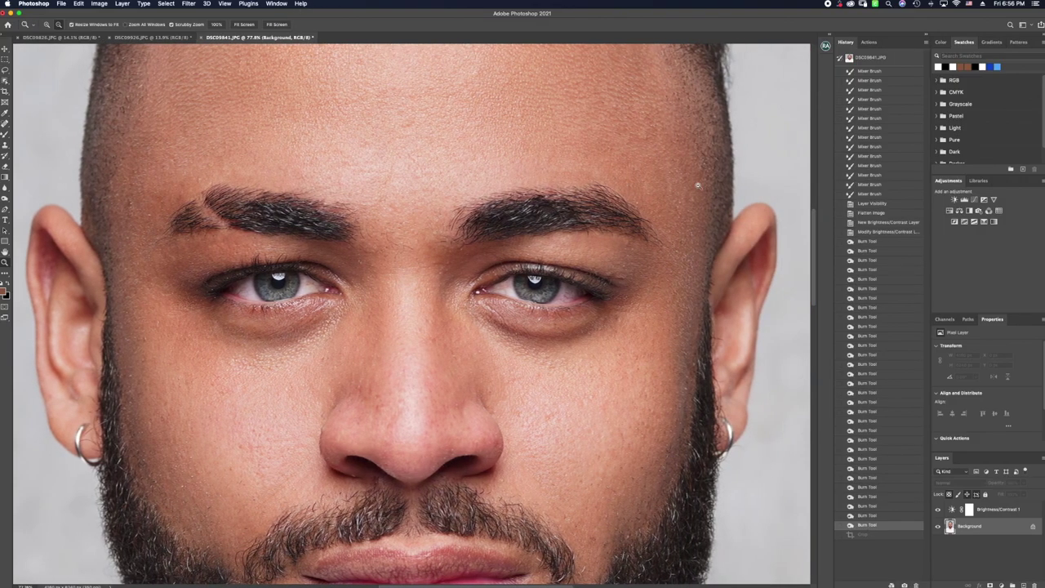
click(870, 58)
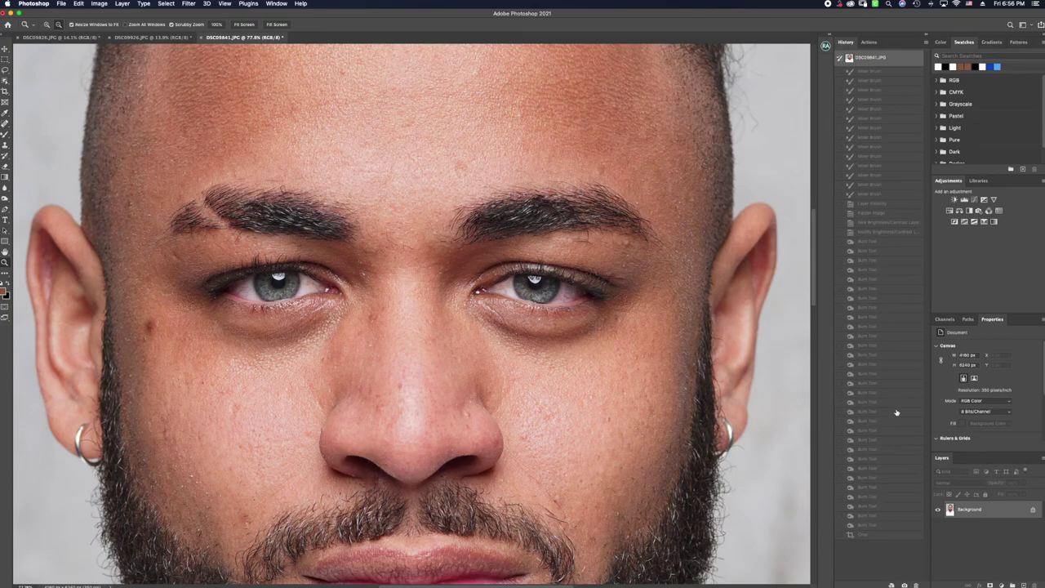
click(872, 525)
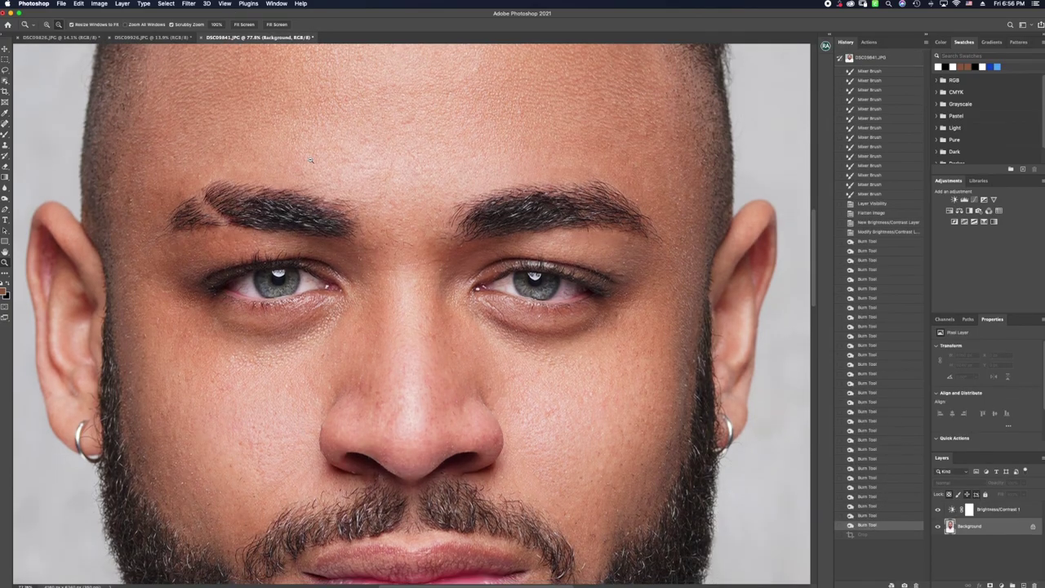
scroll(310, 159, down, 3)
scroll(366, 178, down, 3)
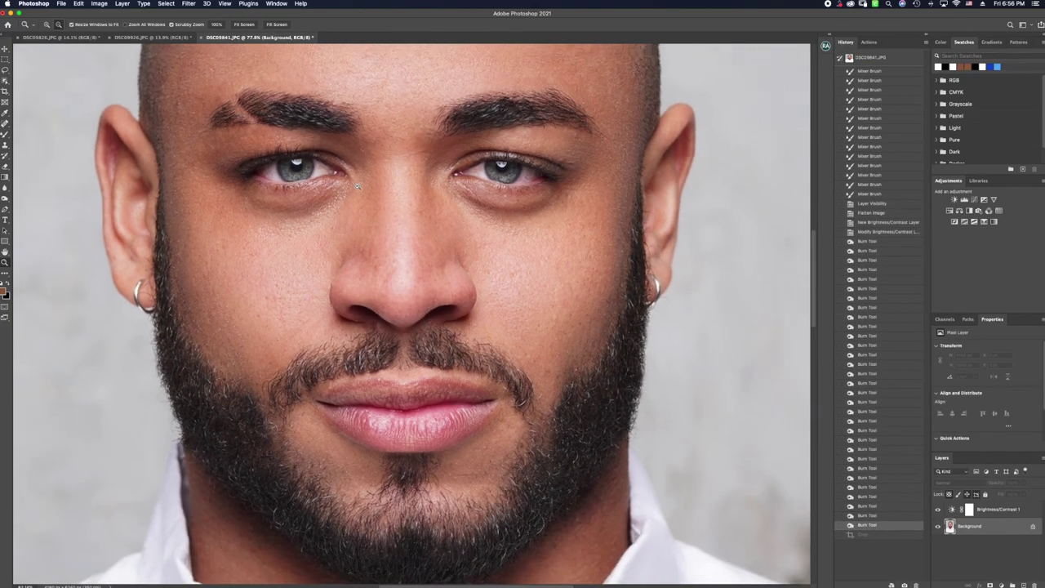